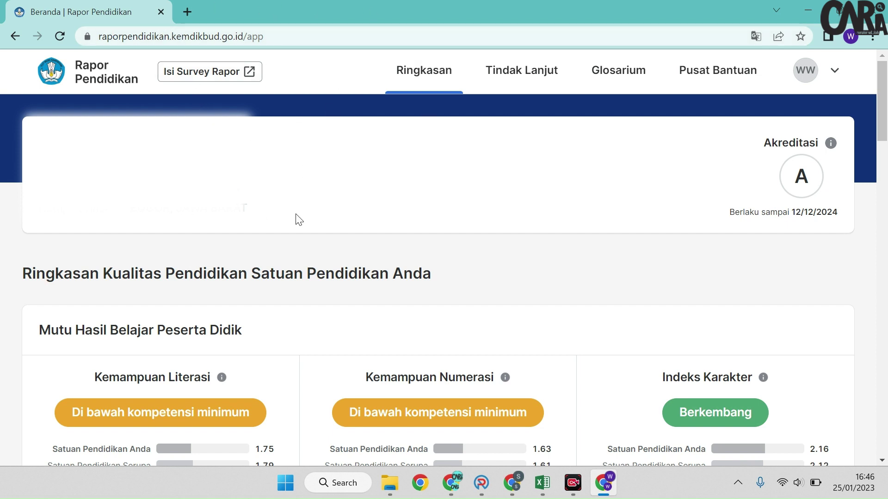
Step: Open the Tindak Lanjut page and review its Rapor Pendidikan report and PBD recommendation download sections
click(543, 81)
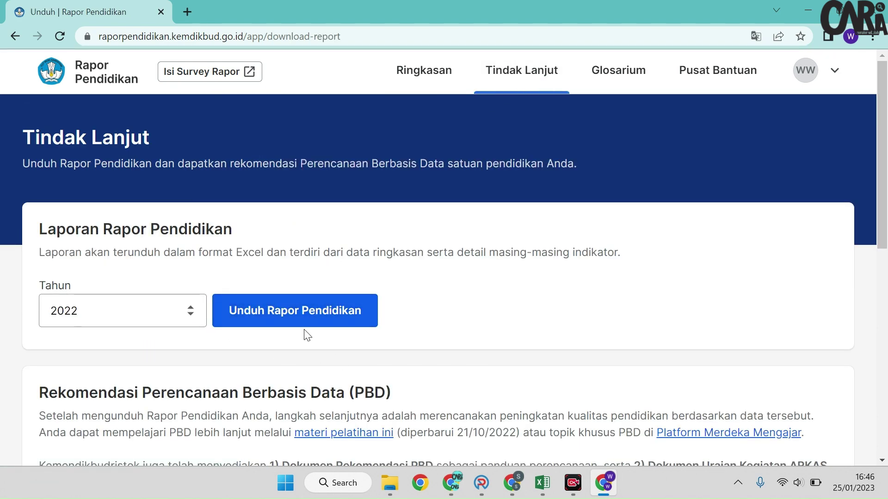
scroll(332, 350, down, 4)
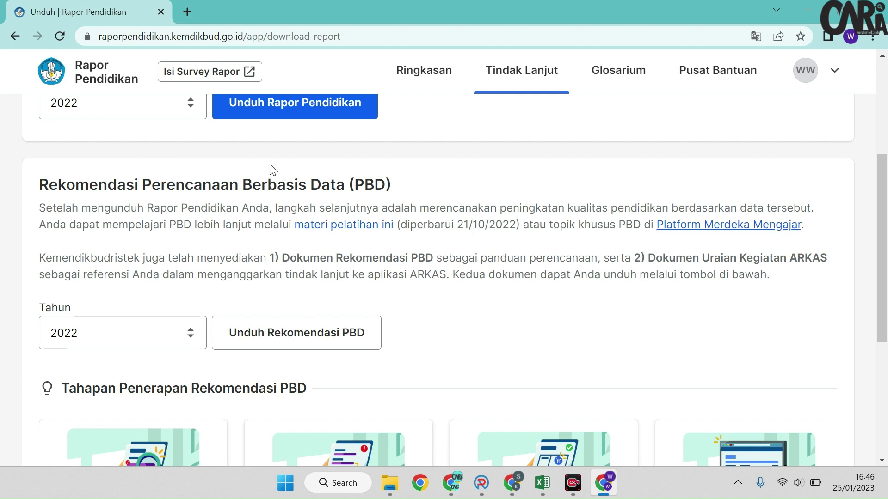
scroll(169, 257, up, 1)
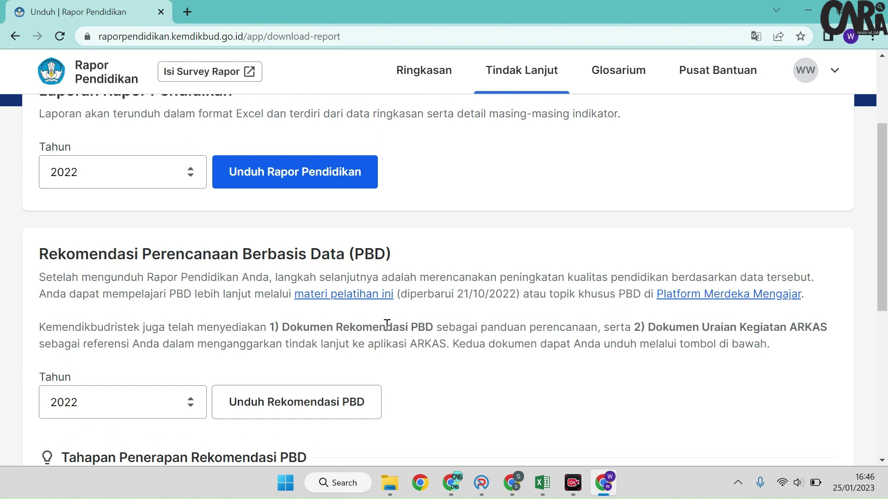
scroll(368, 343, up, 2)
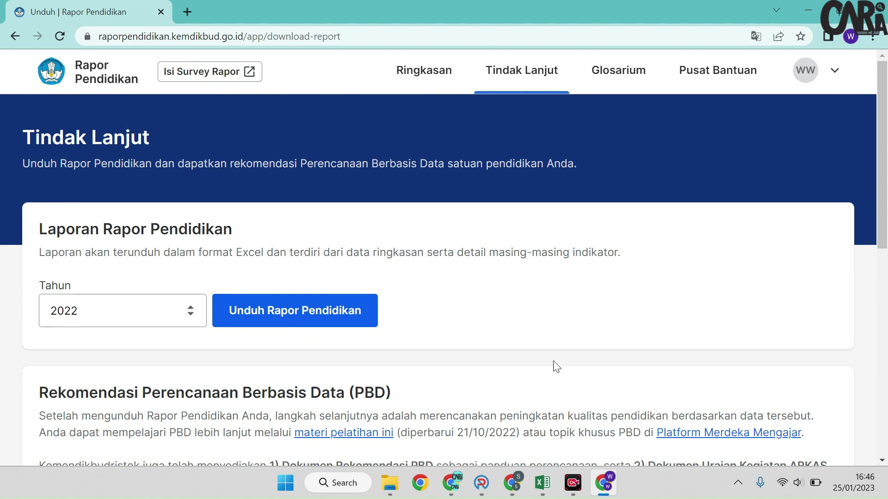
Step: Switch to the PBD recommendation workbook in Excel and look through its PANDUAN MEMBACA, PRIORITAS REKOMENDASI and SELURUH REKOMENDASI sheets
mouse_move(542, 482)
click(411, 423)
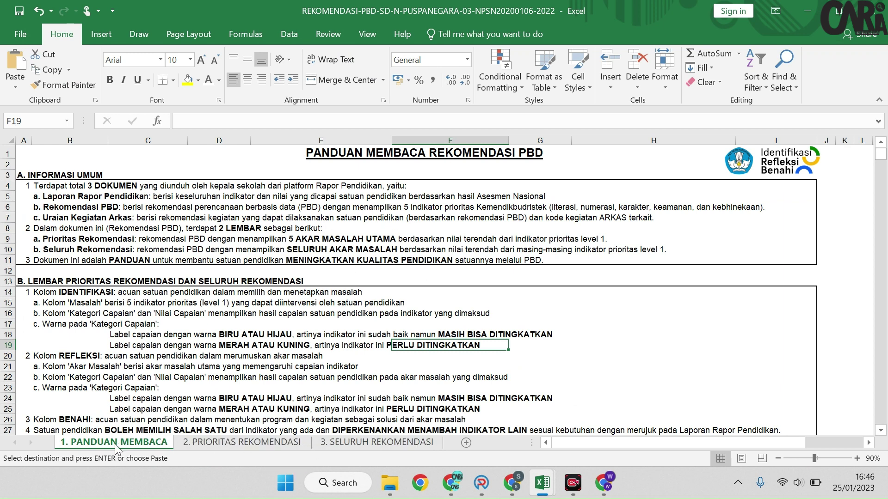
click(261, 446)
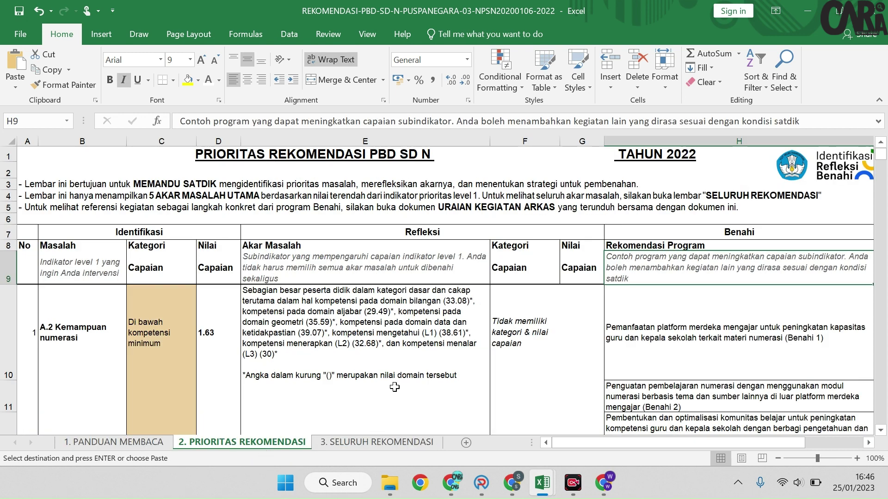
click(378, 444)
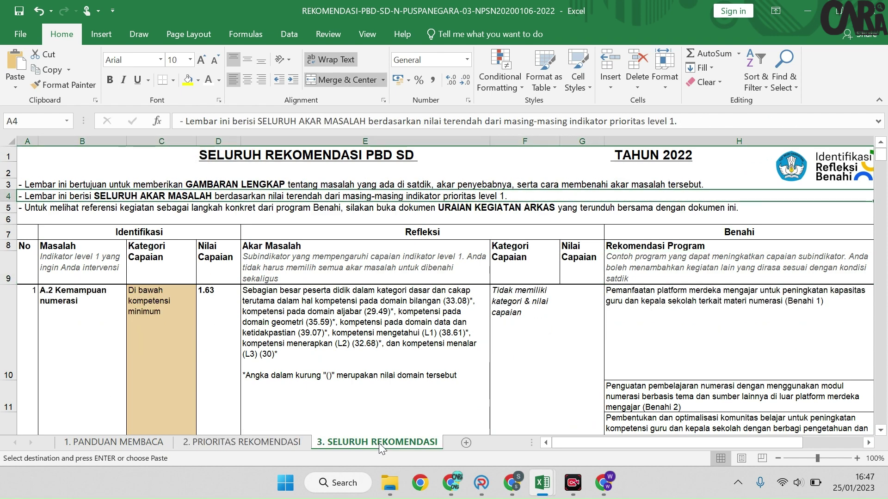
click(132, 441)
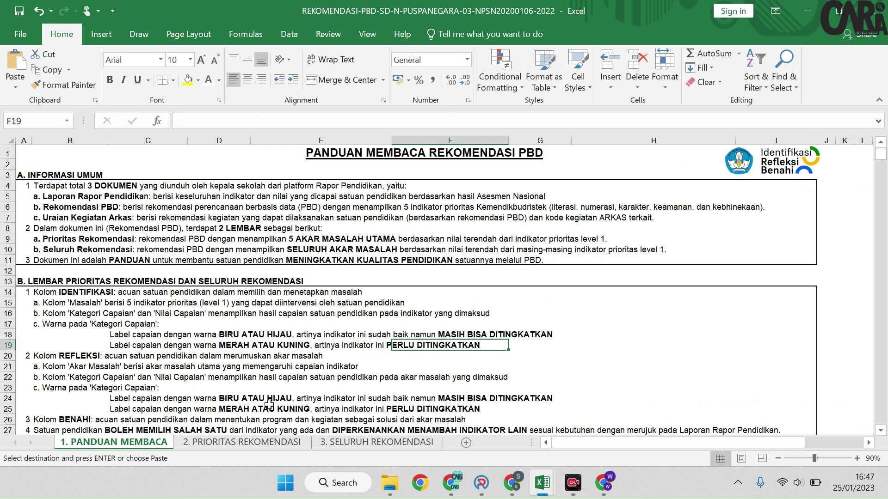
Step: Show the PRIORITAS REKOMENDASI sheet and examine its Identifikasi, Refleksi and Benahi column groups
click(246, 445)
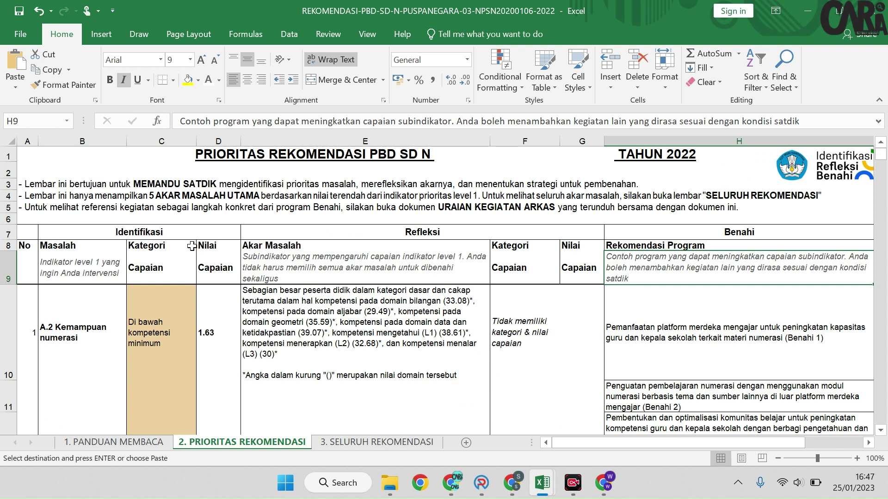
click(176, 236)
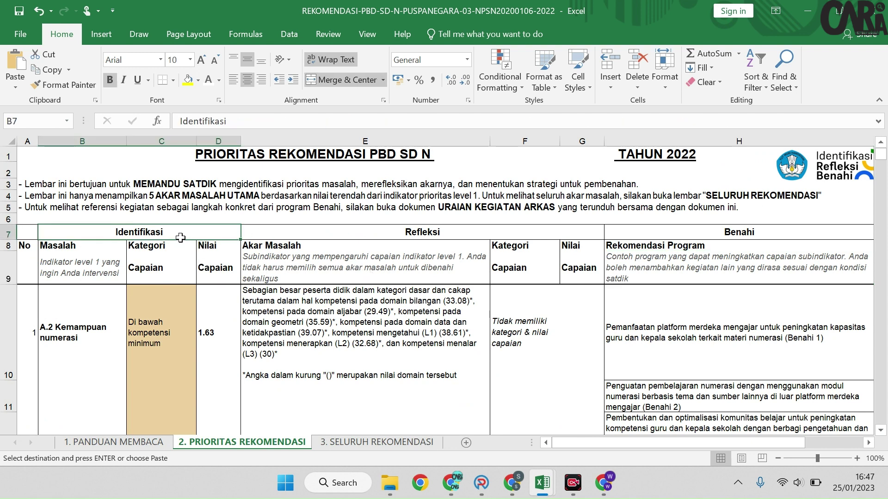
click(452, 236)
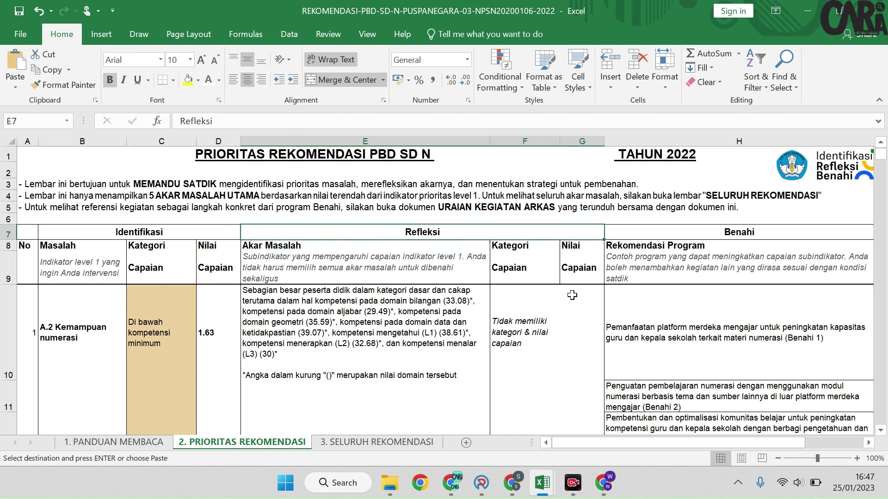
click(764, 225)
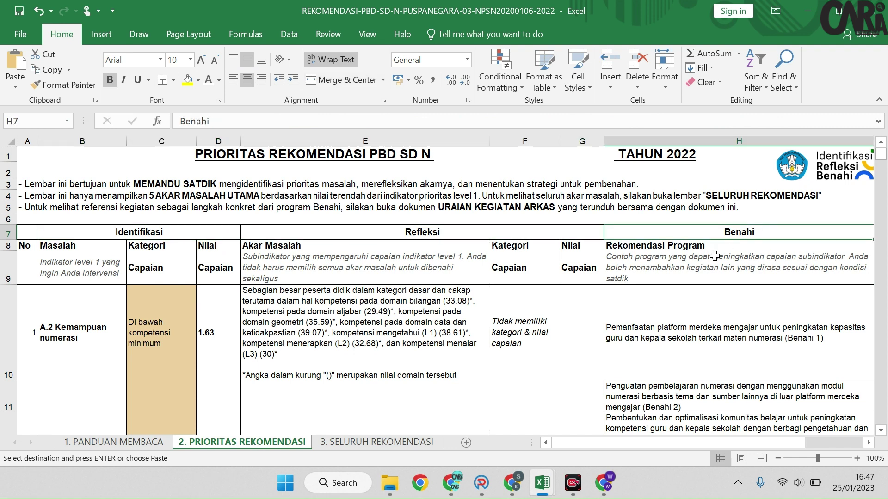
Step: Examine the Masalah, Kategori Capaian and Nilai Capaian columns under Identifikasi
click(70, 265)
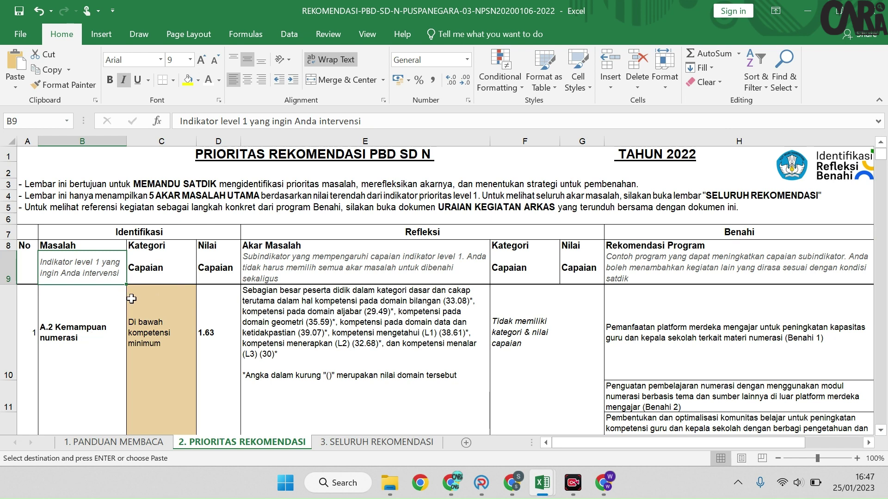
scroll(131, 284, down, 1)
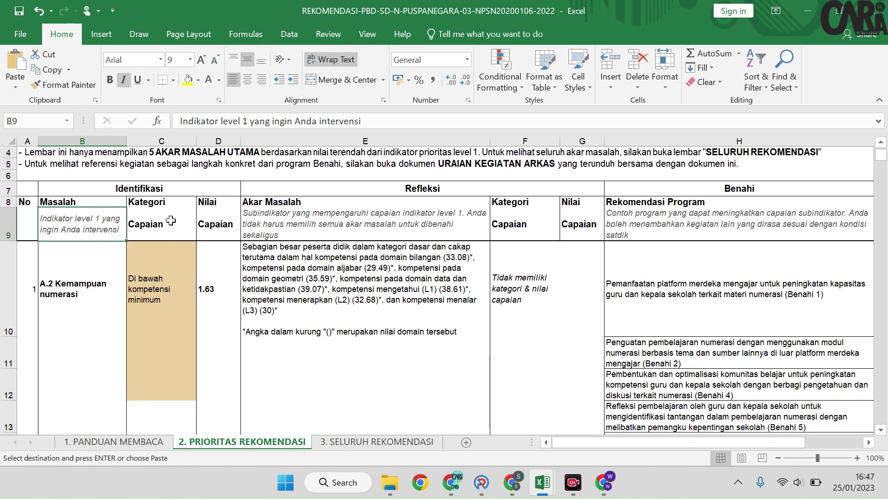
click(164, 221)
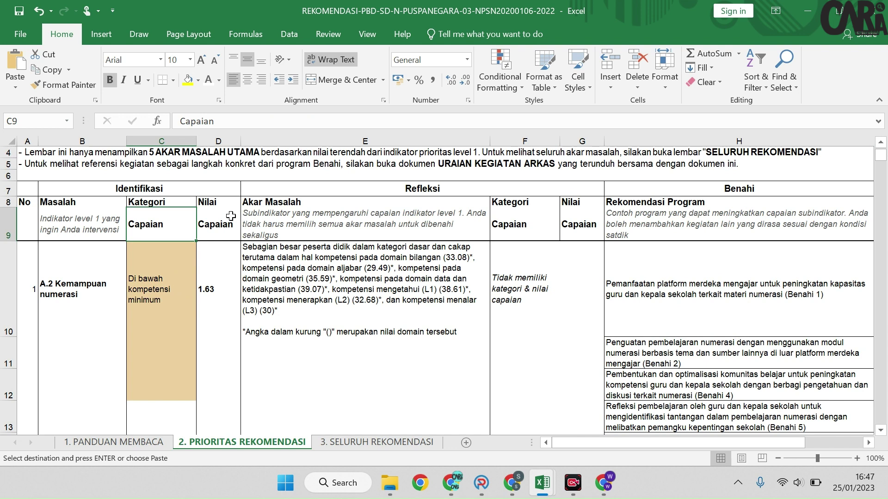
click(210, 231)
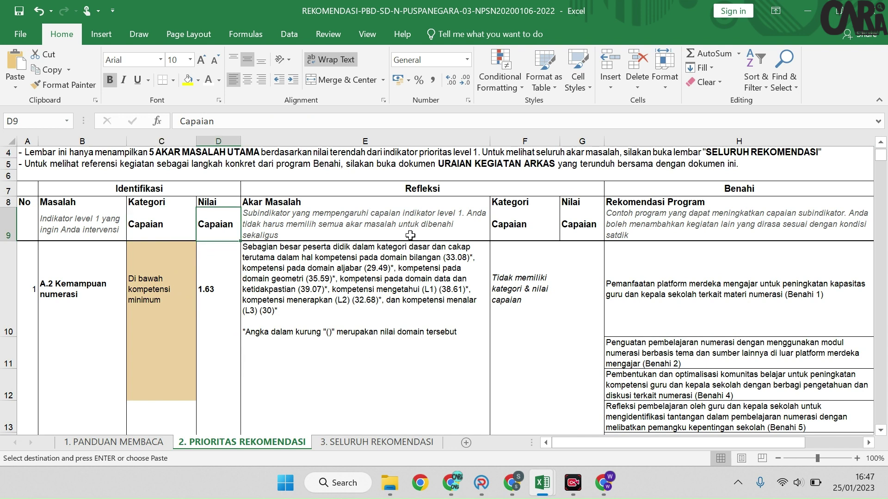
Step: Examine the Refleksi group, reading the Akar Masalah for Kemampuan numerasi and the Kategori Capaian column
click(423, 189)
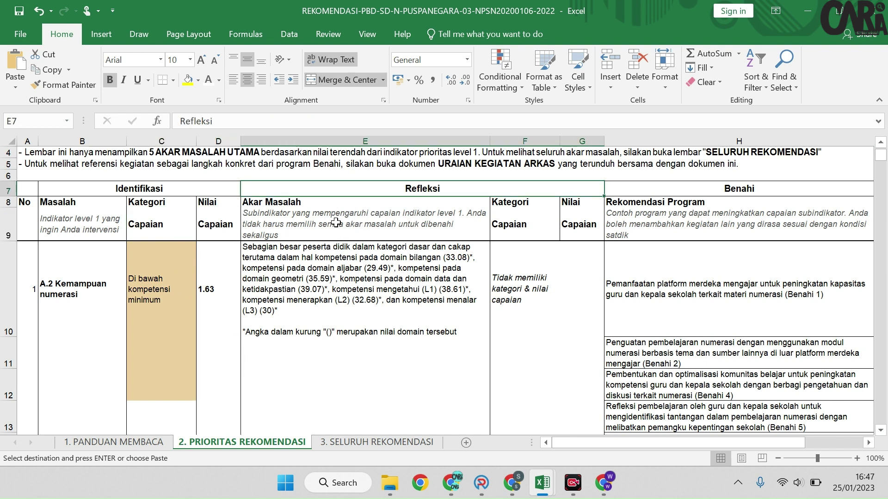
click(317, 267)
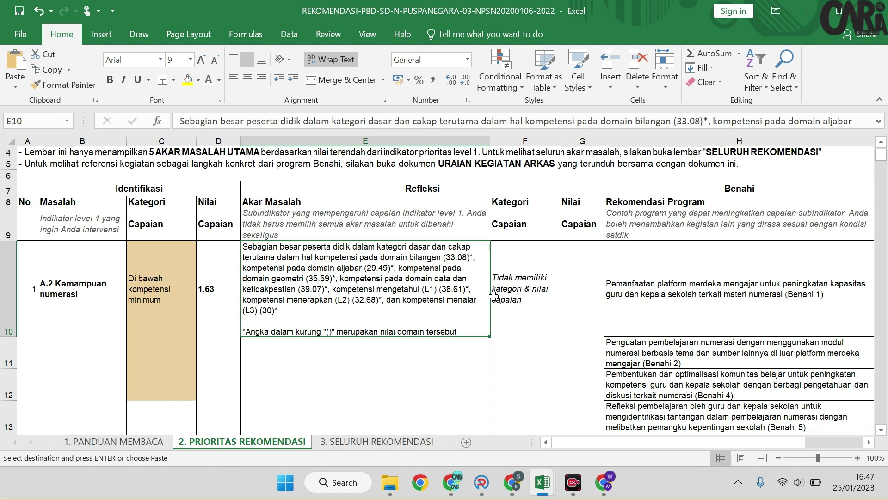
click(523, 215)
Step: Review the Benahi program recommendations for Kemampuan numerasi together with the Keterangan column, including the Benahi 2 program in H11
click(730, 189)
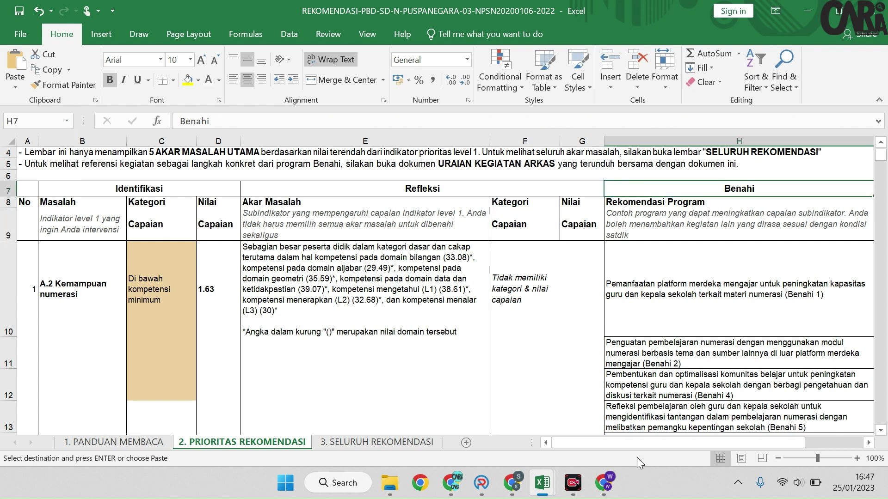
drag(634, 445, 670, 434)
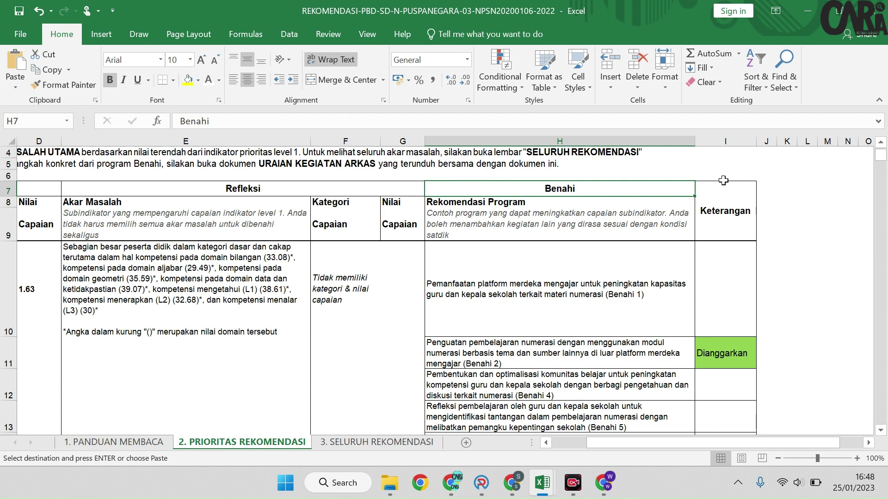
click(720, 141)
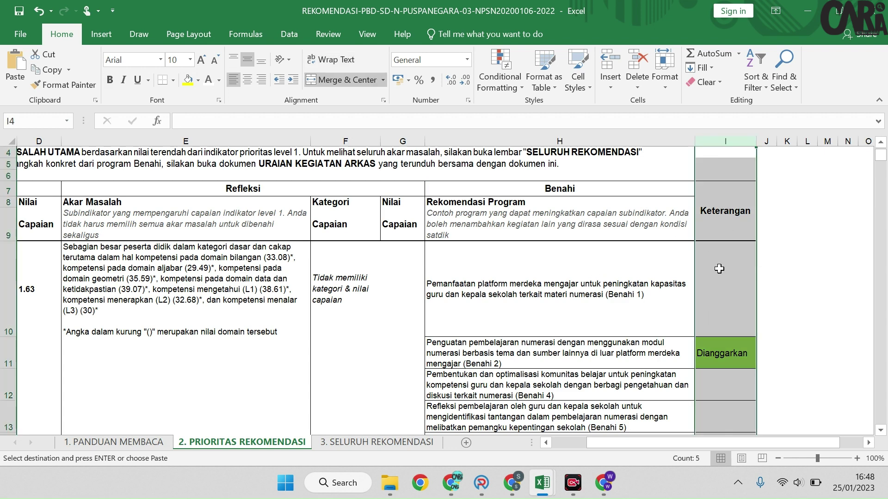
click(672, 233)
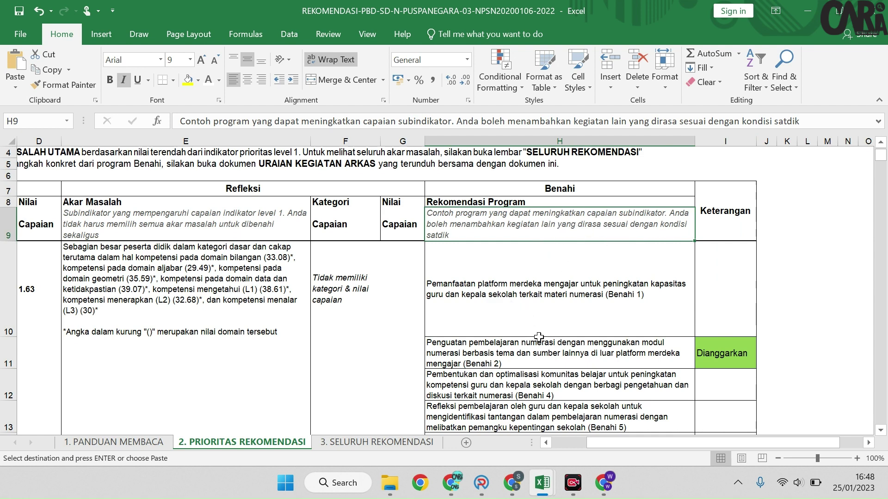
click(558, 358)
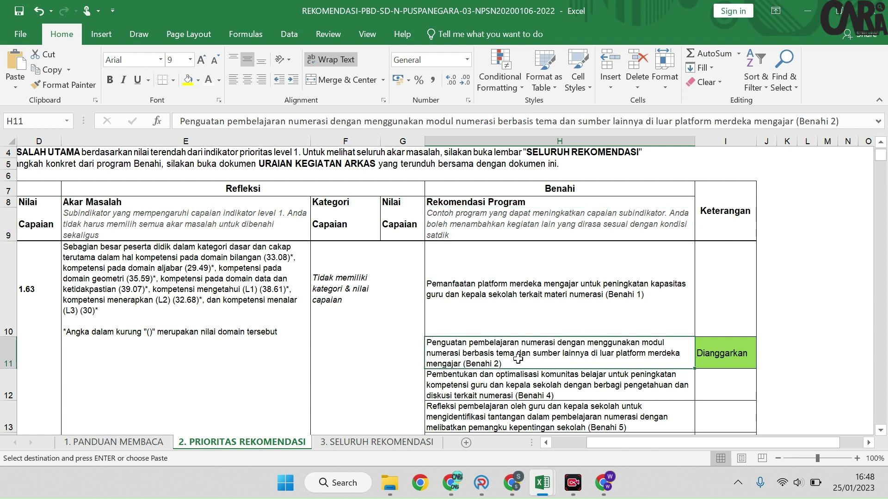
scroll(518, 362, down, 1)
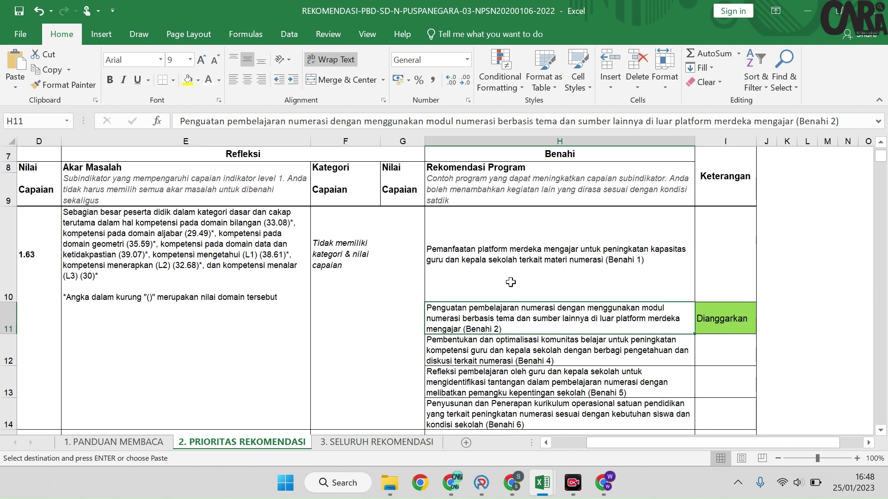
scroll(495, 311, down, 1)
scroll(492, 309, down, 1)
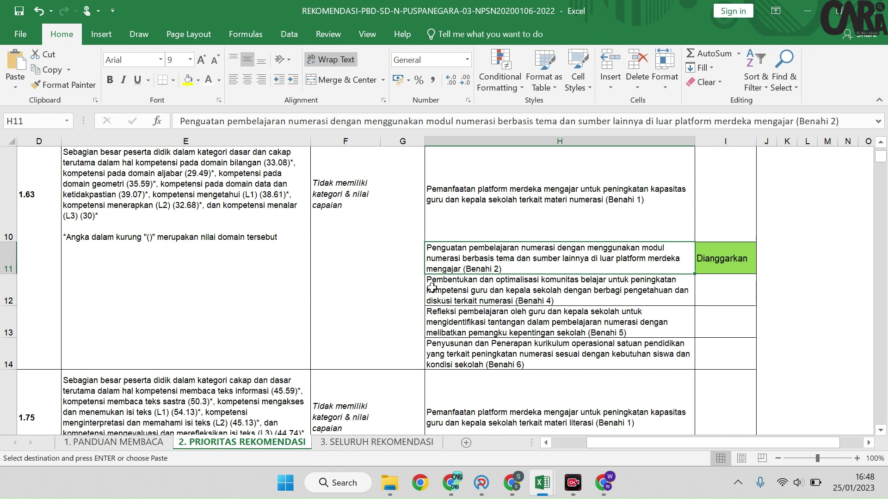
Step: Review the Kemampuan literasi entry, checking its Akar Masalah in E15 and the Benahi 2 program marked Dianggarkan in row 16
scroll(442, 301, down, 2)
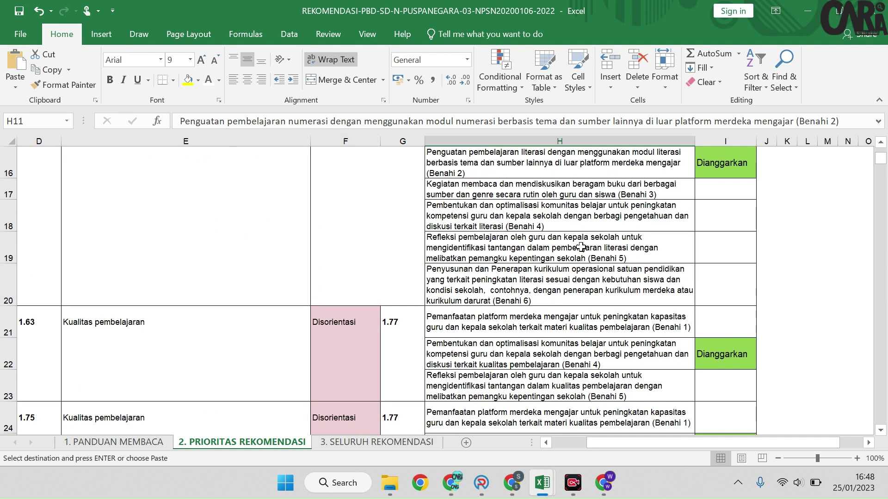
scroll(507, 360, up, 1)
drag(605, 444, 571, 445)
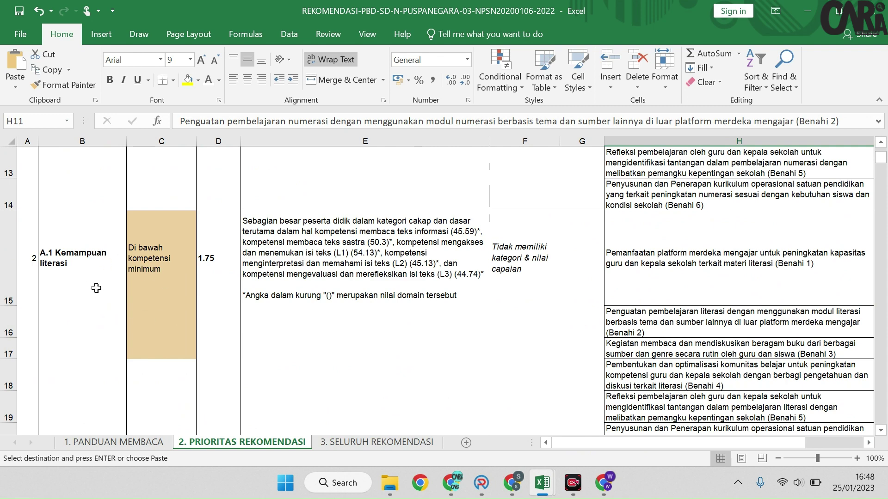
click(371, 247)
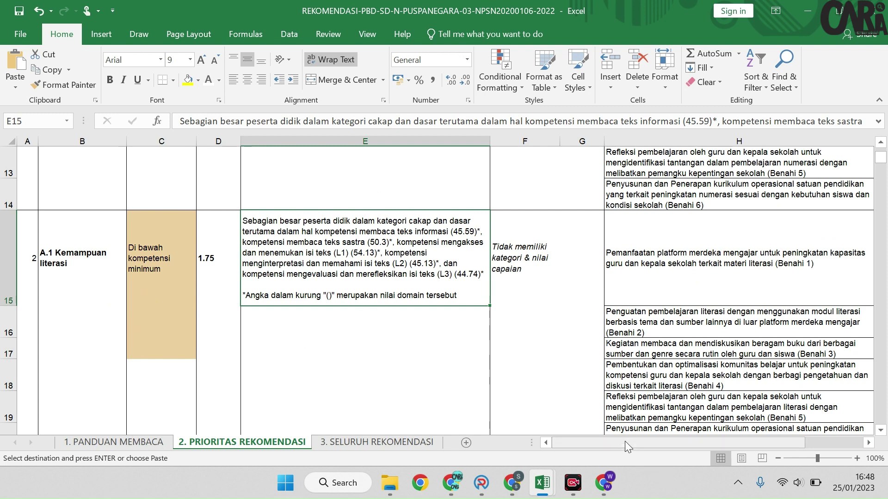
drag(625, 441, 671, 442)
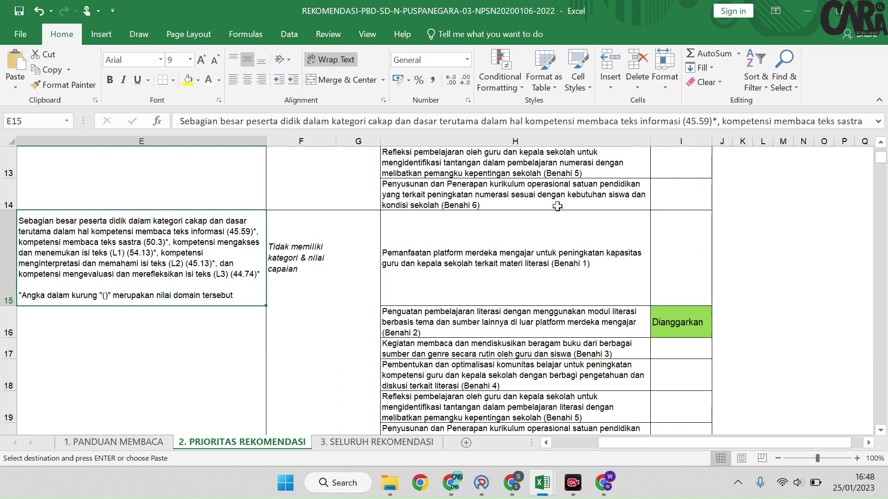
click(472, 328)
click(674, 325)
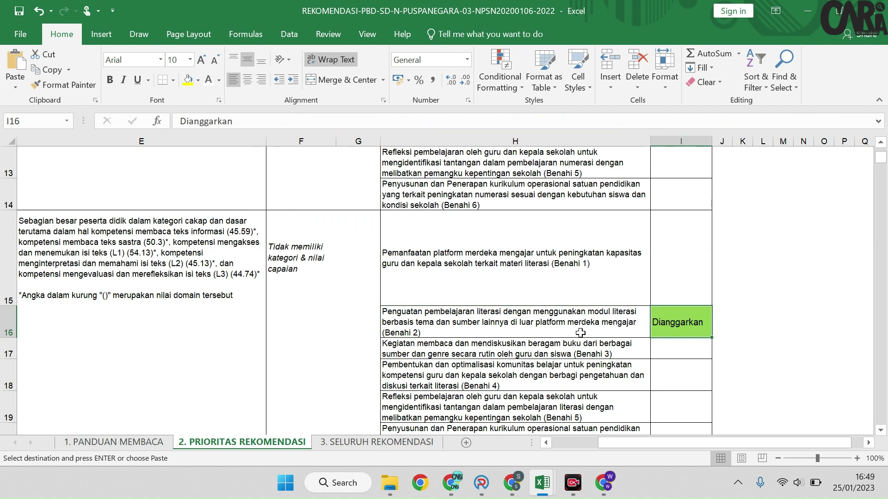
Step: Review the Kualitas pembelajaran entries for numerasi and literasi, comparing their Benahi 4 programs in rows 22 and 25
scroll(578, 332, down, 2)
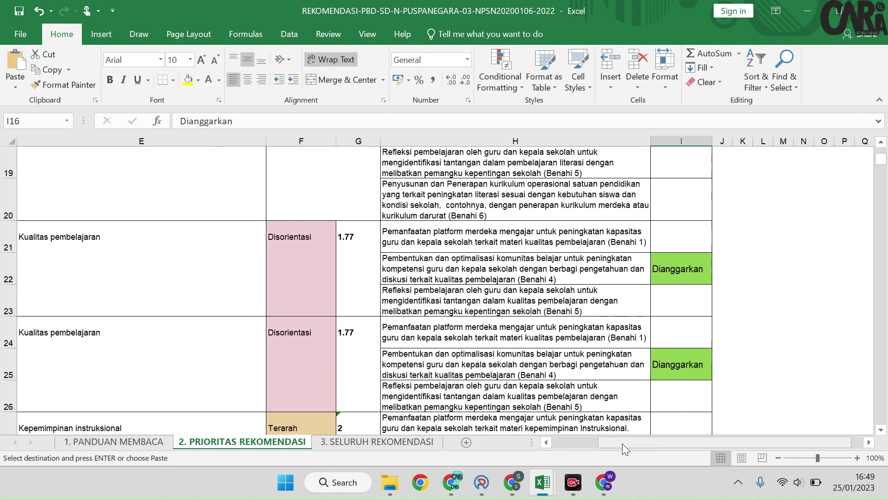
drag(622, 444, 535, 432)
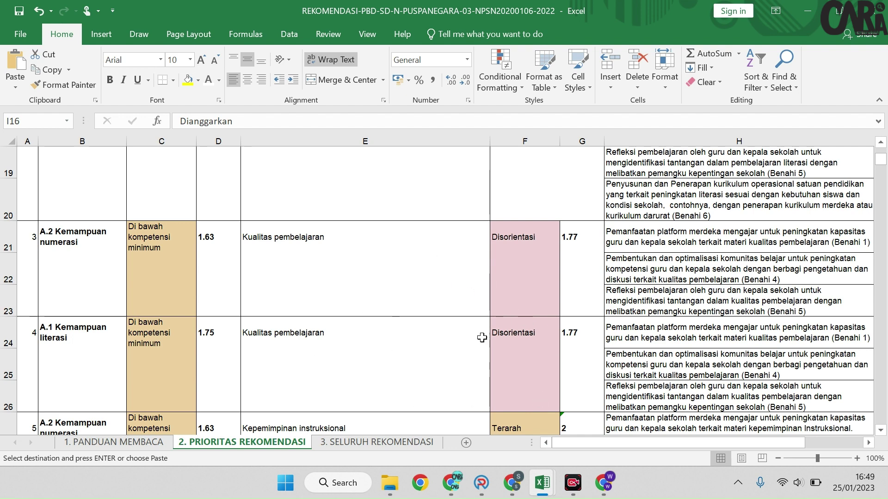
drag(675, 445, 707, 430)
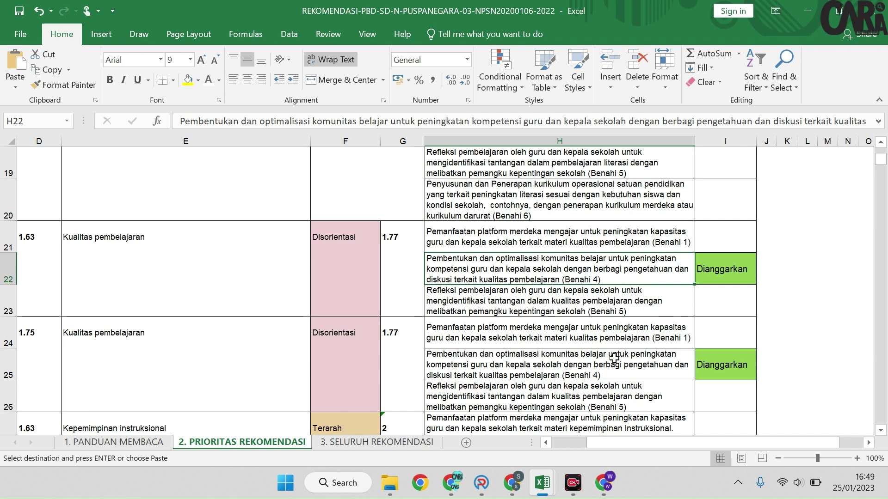
click(511, 355)
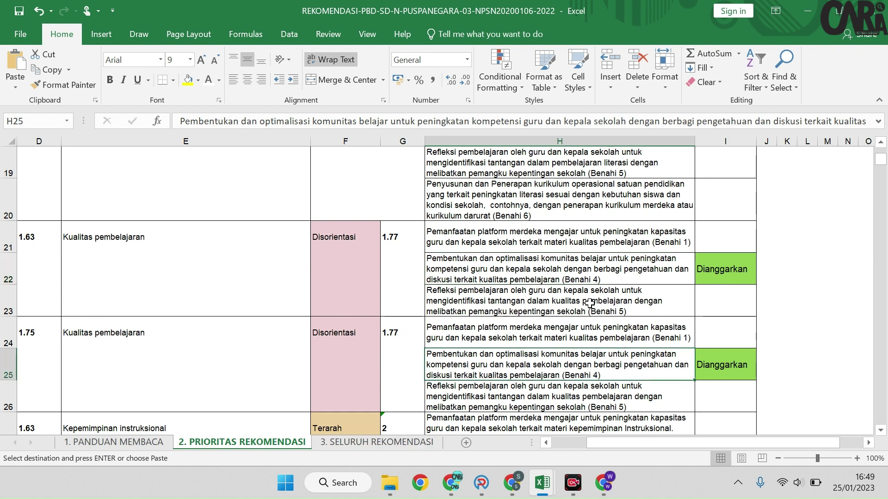
scroll(589, 305, down, 1)
scroll(589, 305, up, 3)
scroll(562, 342, down, 2)
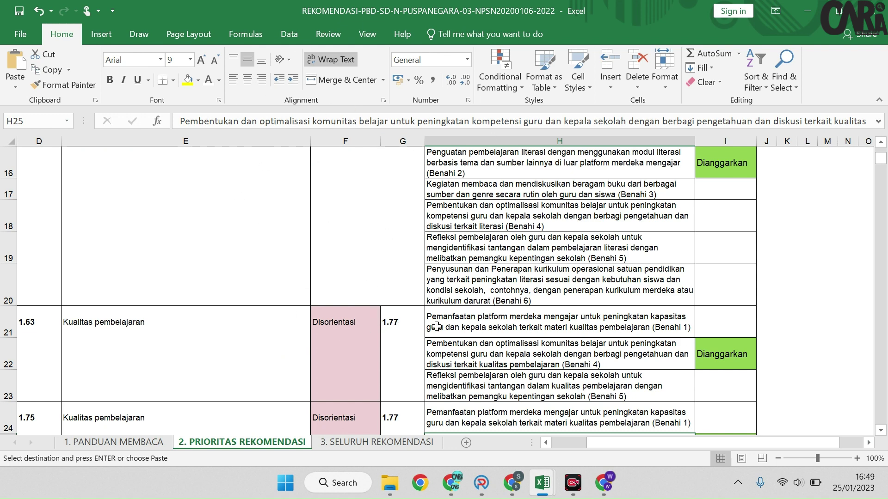
Step: Compare the numerasi and literasi program recommendations marked Dianggarkan, and check the Benahi 1 numerasi program in H10
scroll(490, 299, up, 3)
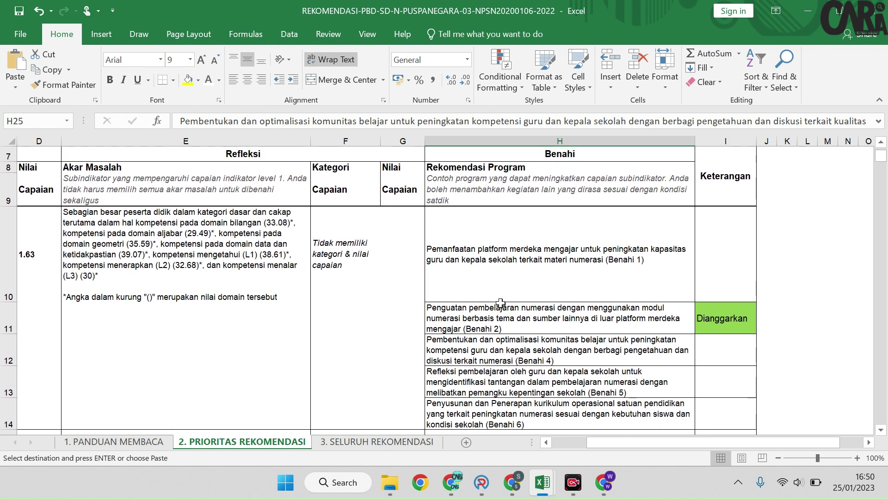
scroll(500, 303, down, 2)
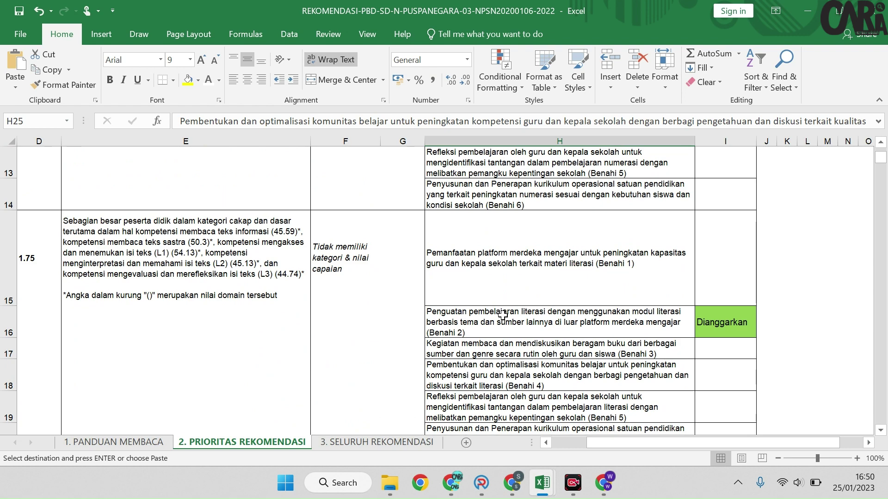
scroll(503, 315, up, 3)
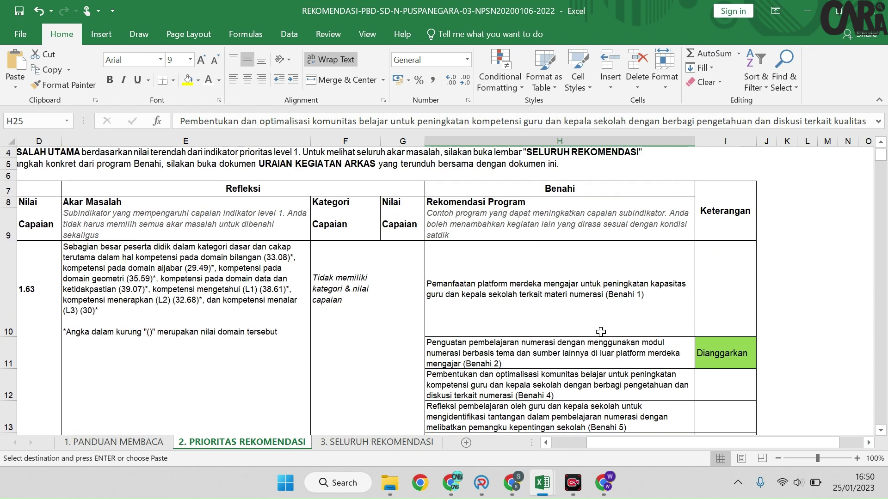
click(568, 307)
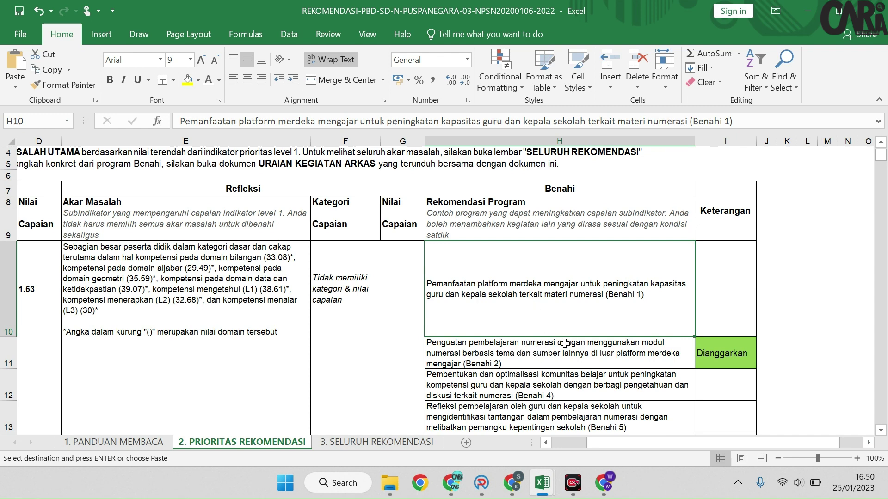
scroll(530, 333, down, 1)
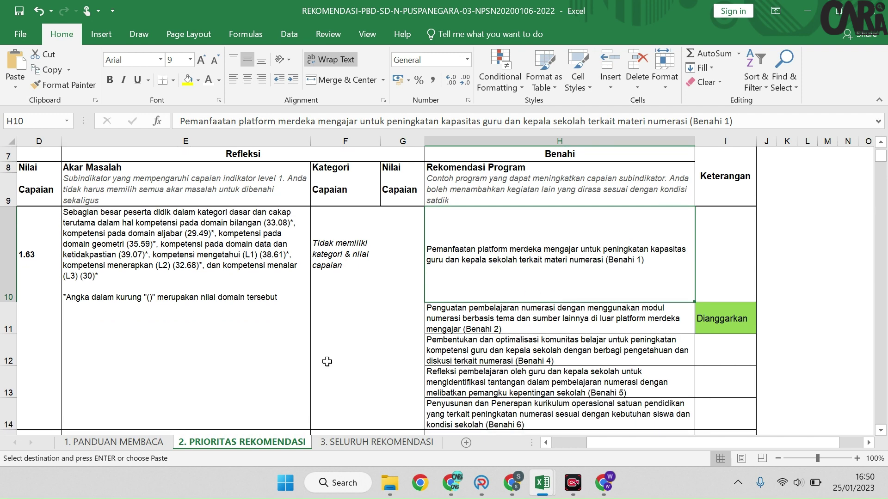
Step: Switch to the URAIAN-KEGIATAN-ARKAS-2022 workbook and examine its Detail Deskripsi Kegiatan column in C4
mouse_move(543, 490)
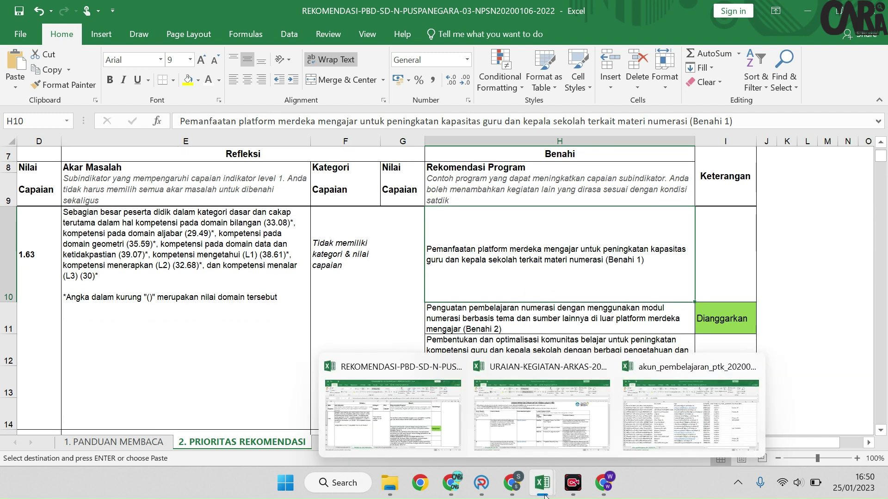
click(487, 442)
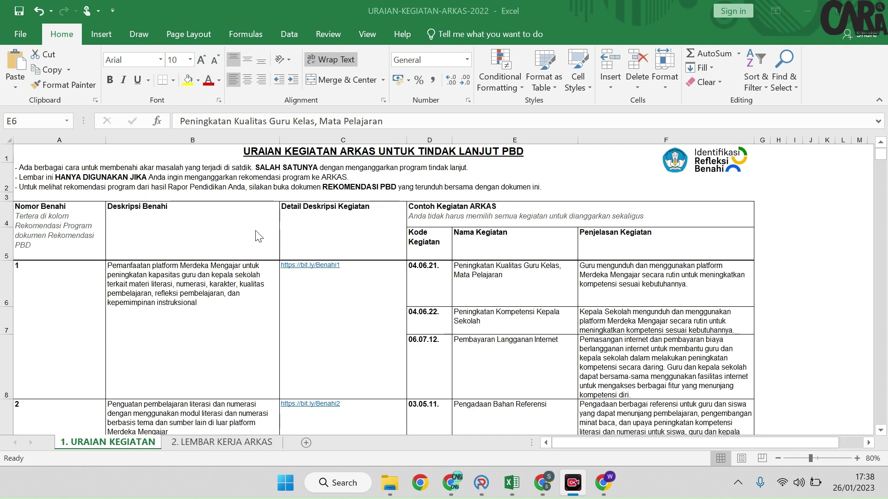
click(332, 214)
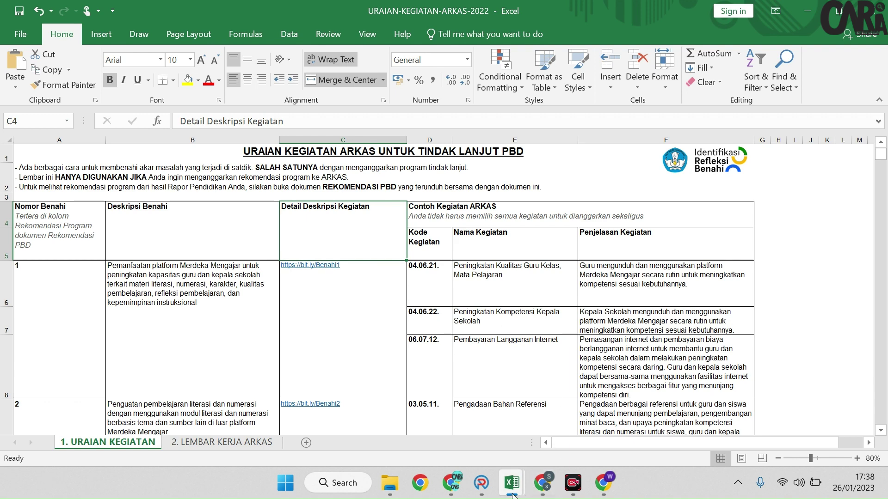
Step: Return to the REKOMENDASI-PBD workbook and review the Rekomendasi Program list down to Kepemimpinan instruksional in row 28
mouse_move(512, 483)
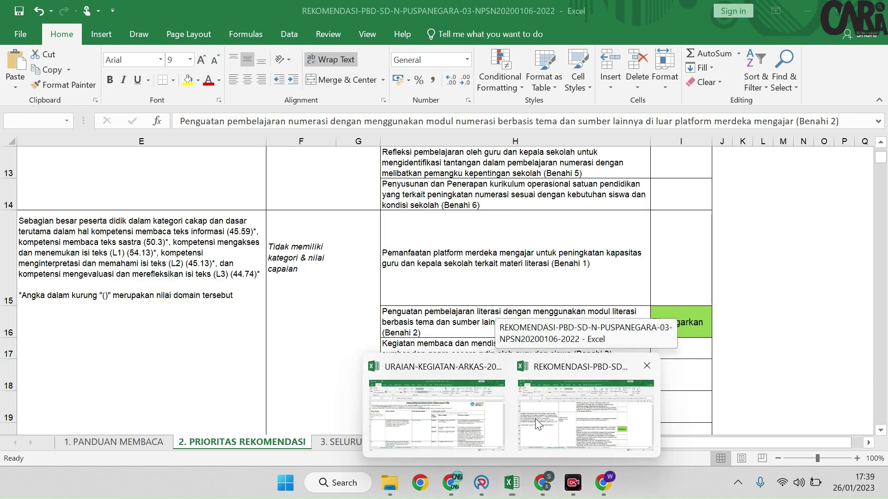
click(535, 418)
scroll(555, 345, up, 4)
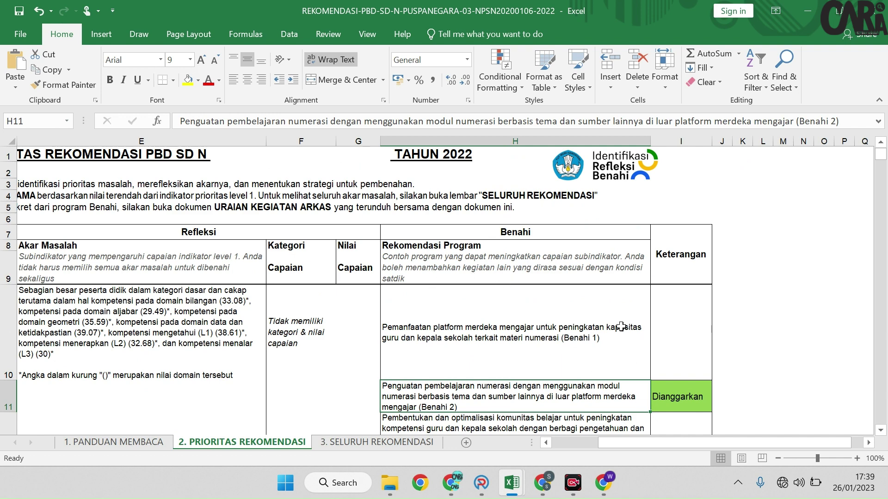
scroll(504, 390, down, 7)
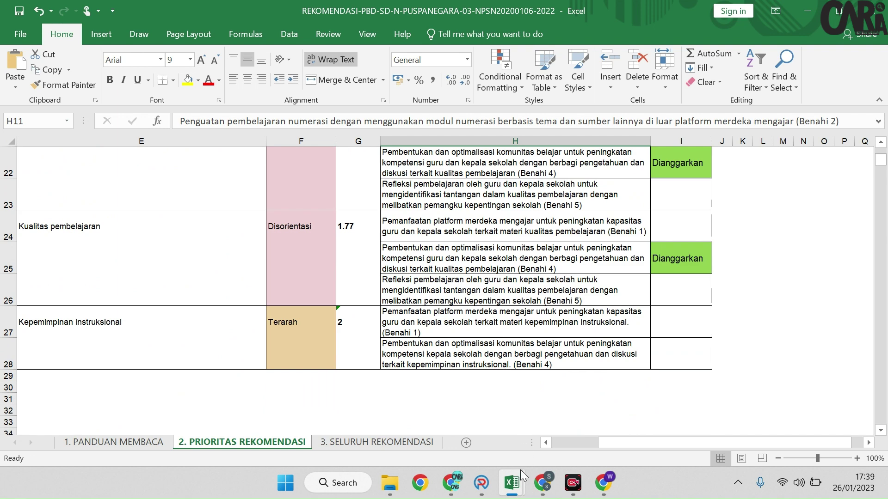
Step: Browse Benahi 1 to 10 in the URAIAN-KEGIATAN-ARKAS-2022 workbook and bring up the Deskripsi Kegiatan Benahi 1-10 presentation in Chrome
mouse_move(521, 476)
click(460, 421)
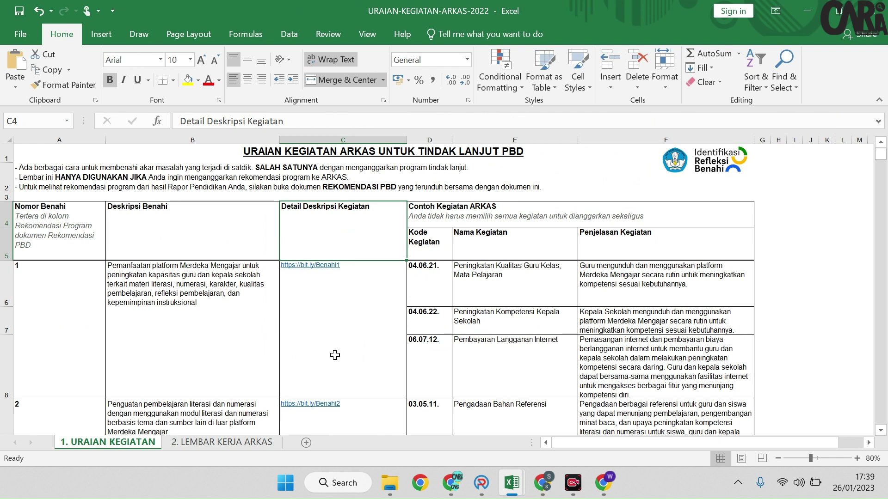
scroll(335, 342, down, 9)
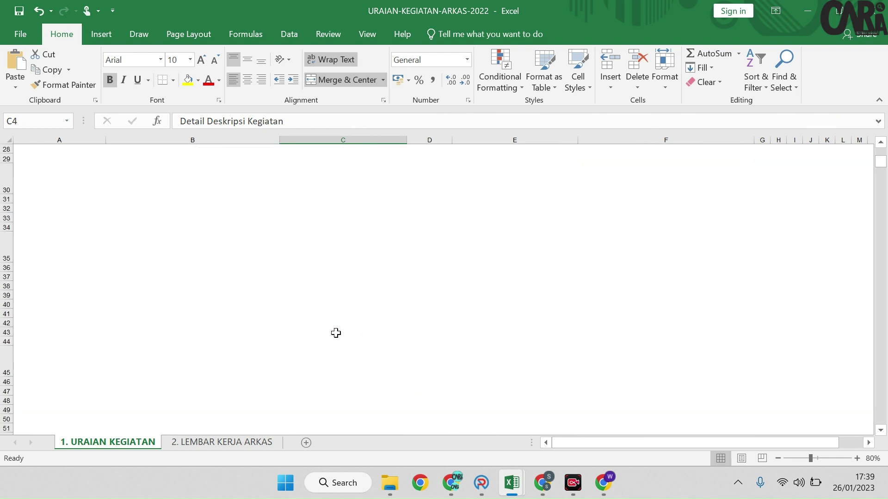
scroll(340, 342, down, 2)
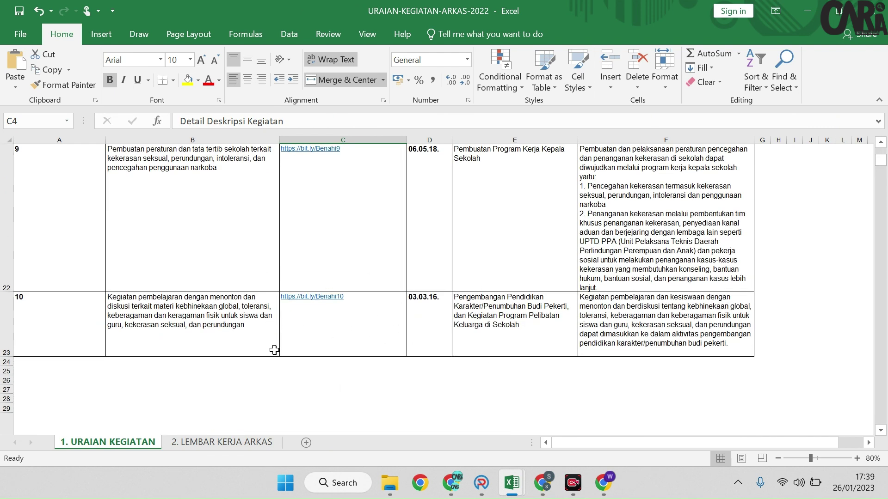
scroll(343, 296, up, 6)
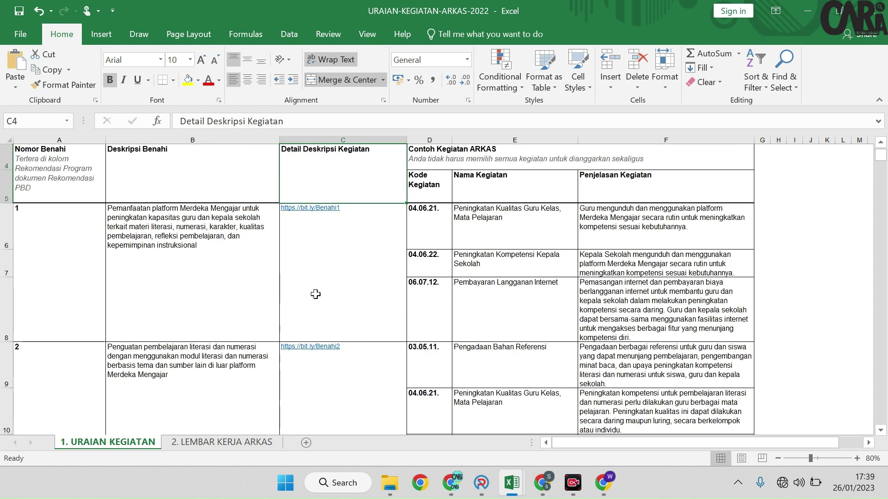
click(550, 482)
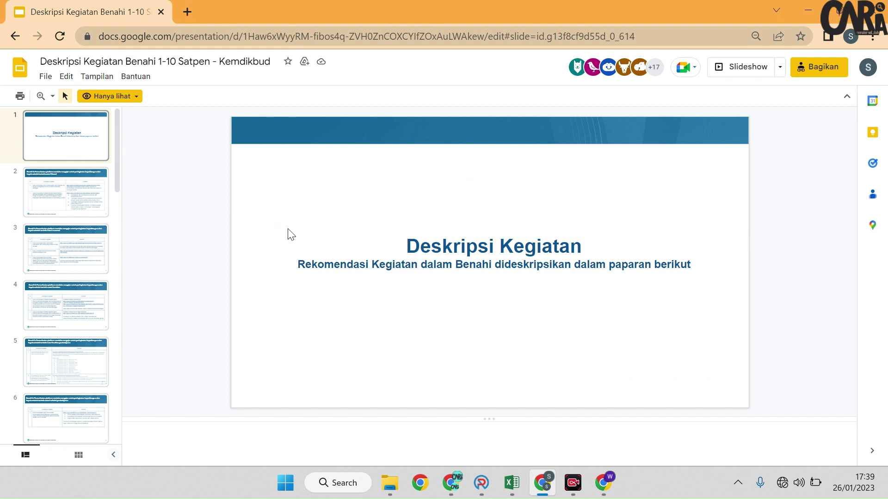
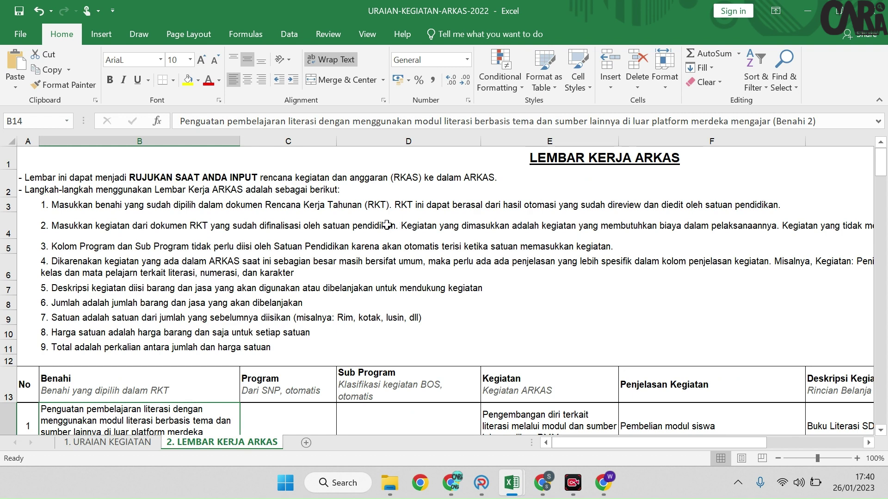
Step: Review the LEMBAR KERJA ARKAS instructions and the Benahi column, including the Benahi 2 literasi entry in B14
scroll(288, 261, down, 2)
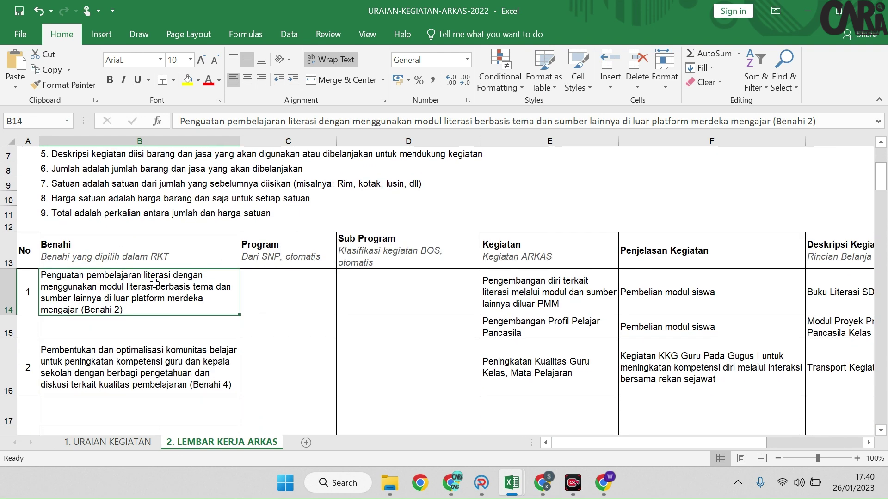
click(109, 250)
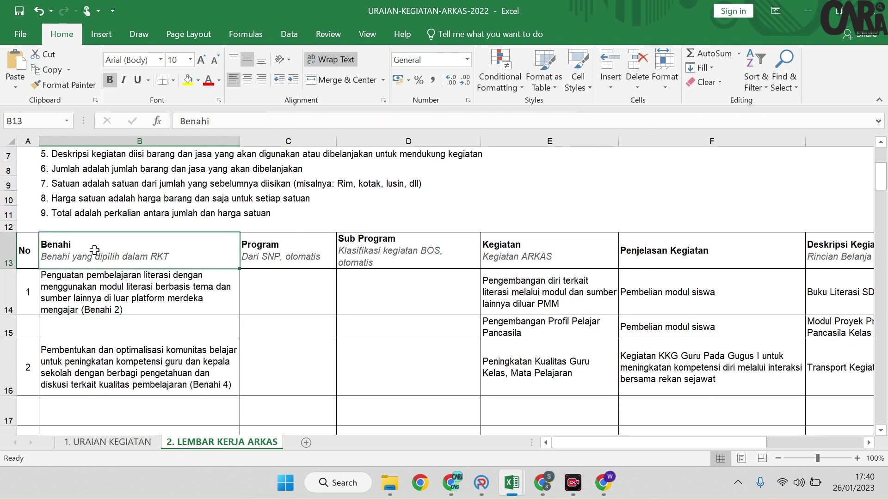
scroll(169, 199, up, 2)
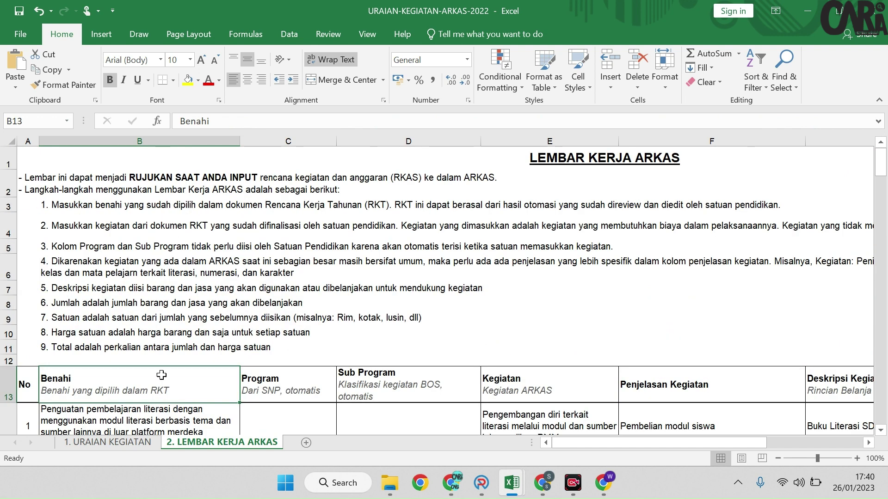
scroll(115, 222, down, 3)
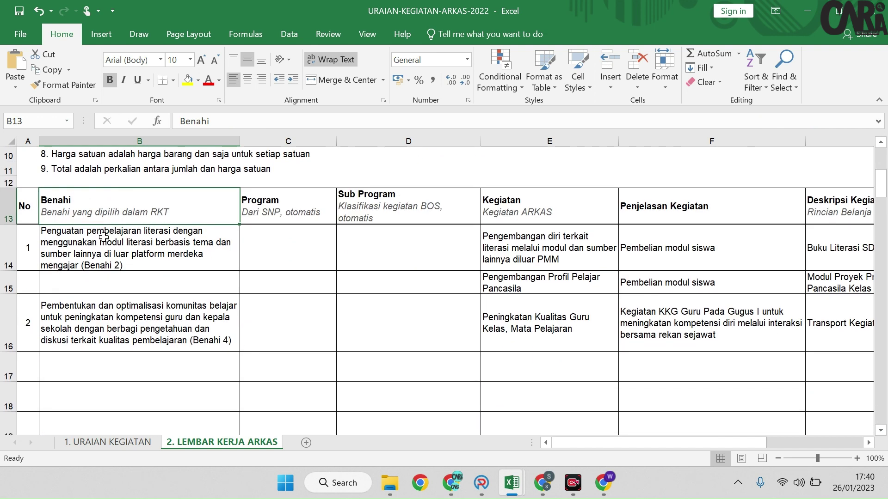
click(125, 242)
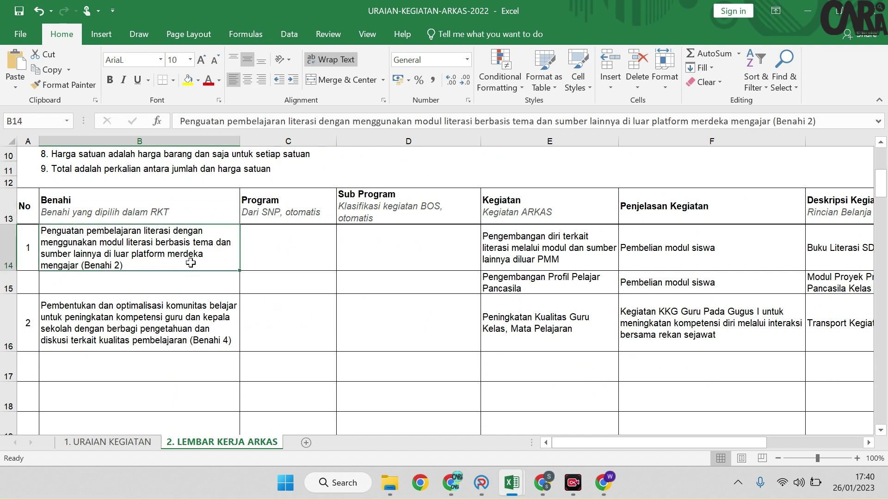
Step: Locate the matching Benahi 2 literasi program in H16 of the REKOMENDASI-PBD workbook's priority recommendations
mouse_move(512, 482)
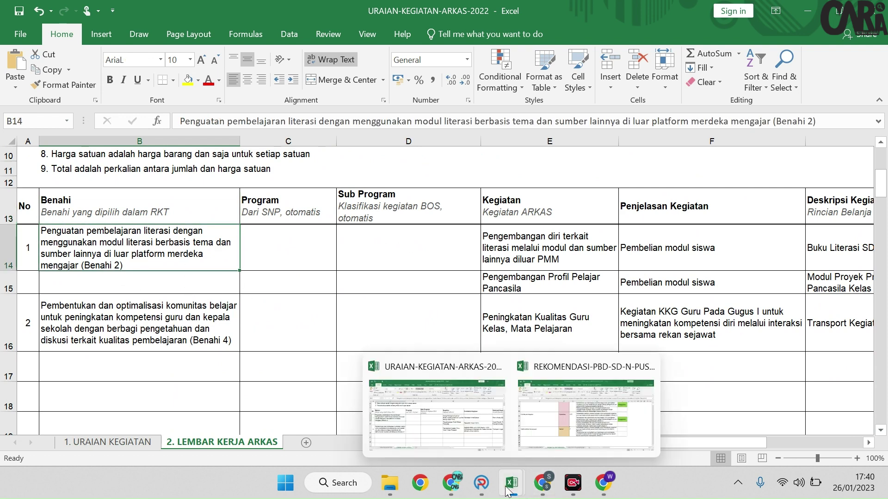
click(603, 410)
scroll(607, 350, up, 4)
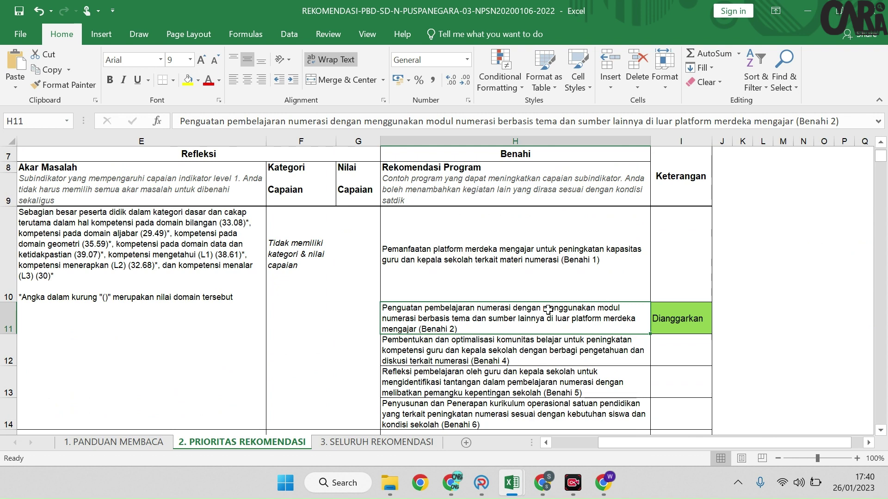
scroll(587, 319, down, 2)
click(595, 321)
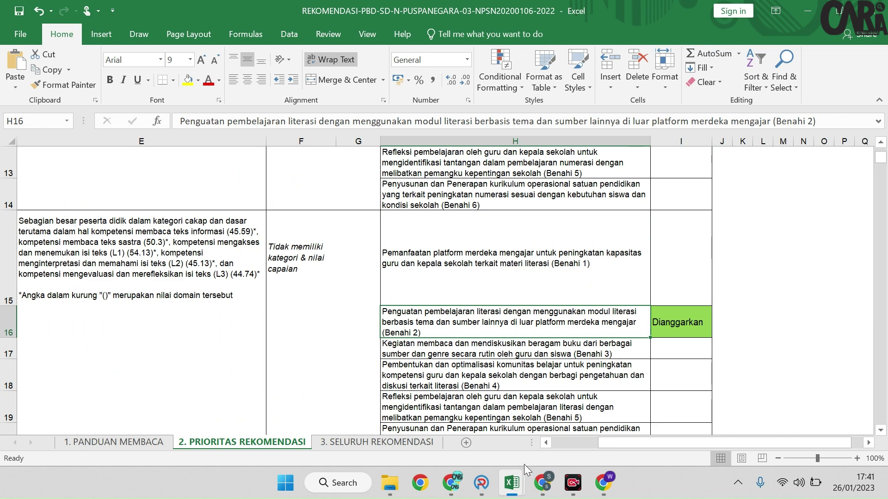
Step: Return to the LEMBAR KERJA ARKAS sheet and examine the Program and Sub Program columns beside the Benahi entries
mouse_move(512, 483)
click(426, 438)
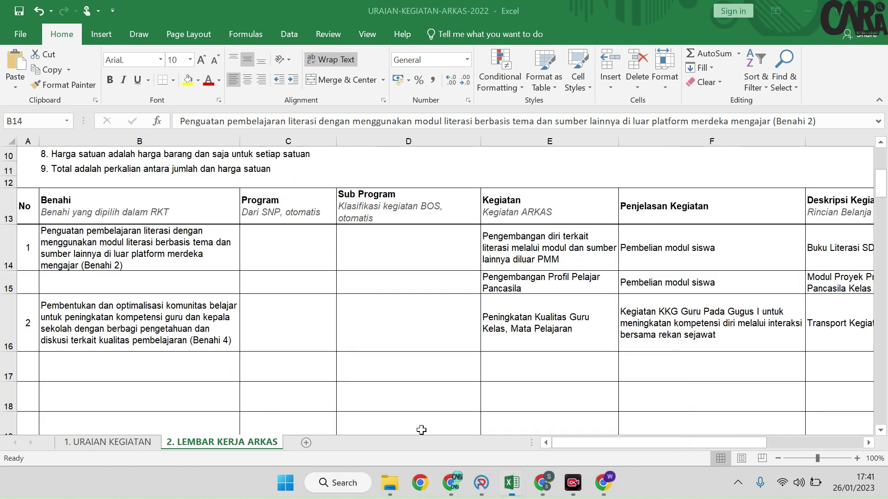
scroll(203, 356, up, 2)
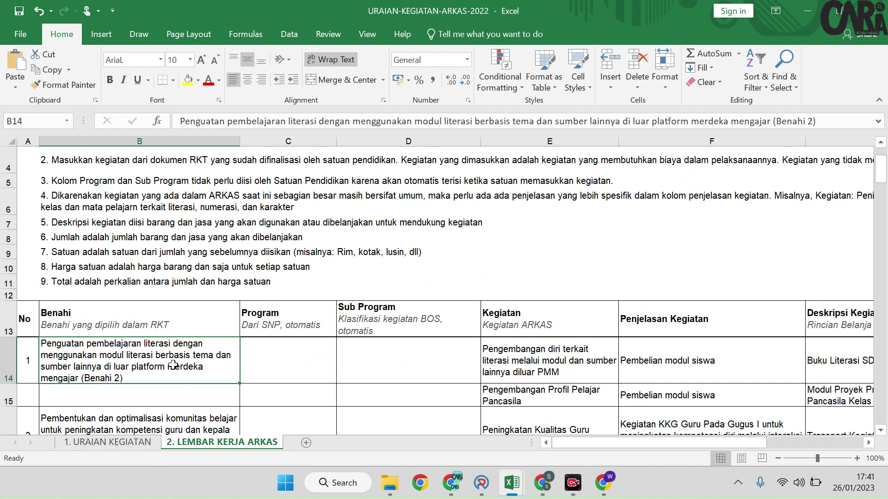
scroll(138, 353, down, 1)
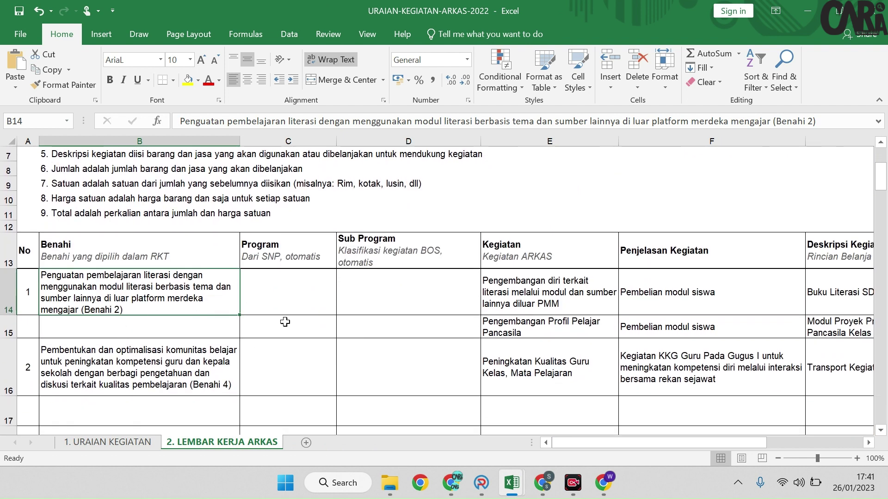
click(295, 262)
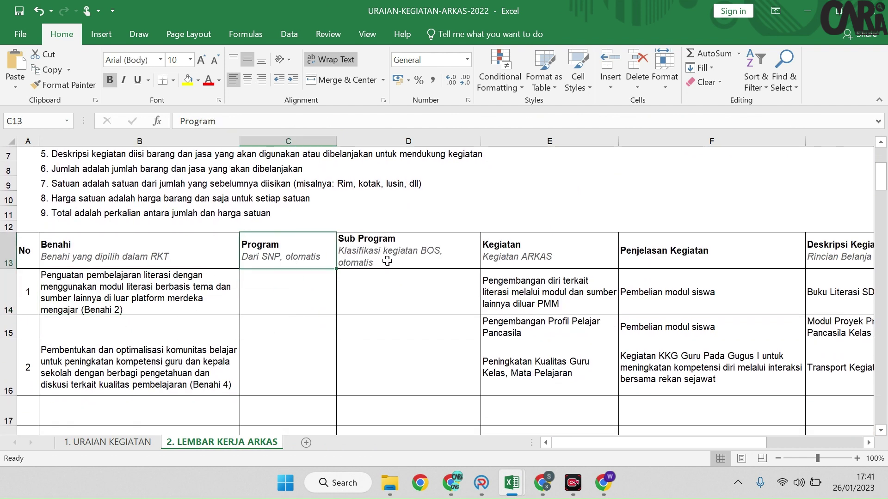
click(387, 261)
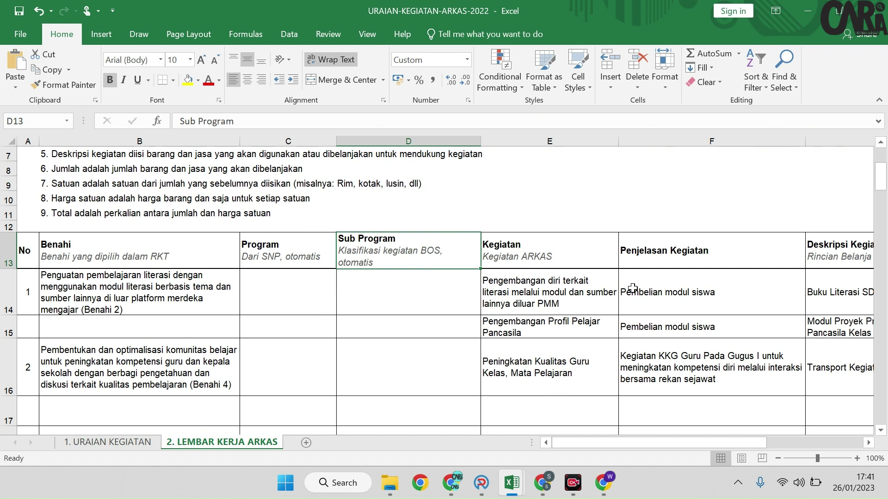
Step: Examine the Kegiatan entry in E14 and the Penjelasan Kegiatan, Deskripsi Kegiatan, Jumlah and Satuan columns
click(555, 291)
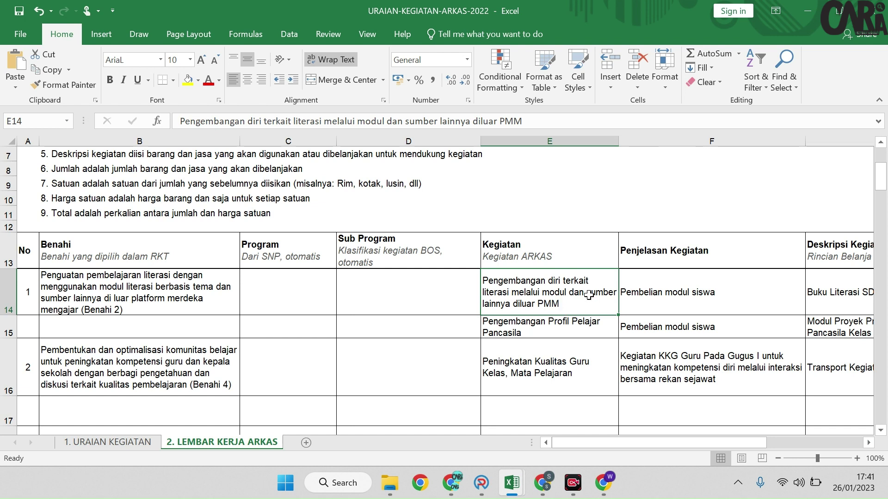
mouse_move(643, 443)
mouse_down()
mouse_move(668, 445)
mouse_move(645, 444)
mouse_up()
click(671, 255)
drag(623, 447, 672, 444)
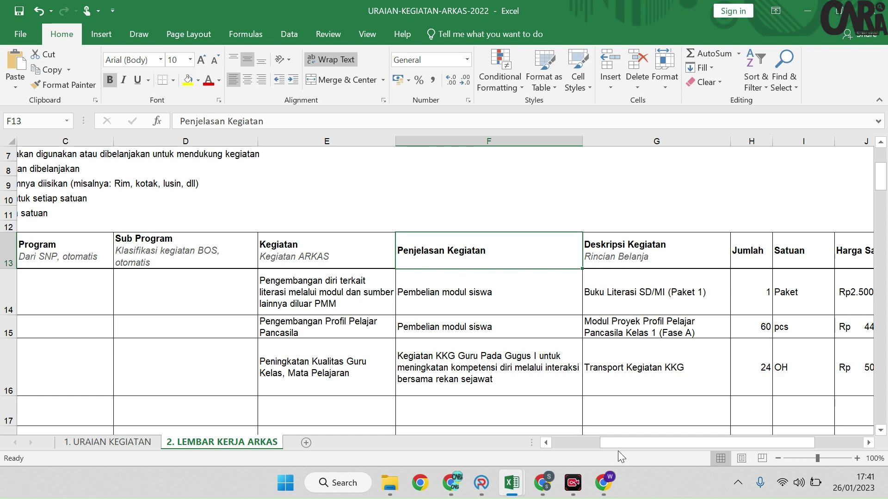
drag(619, 445, 567, 439)
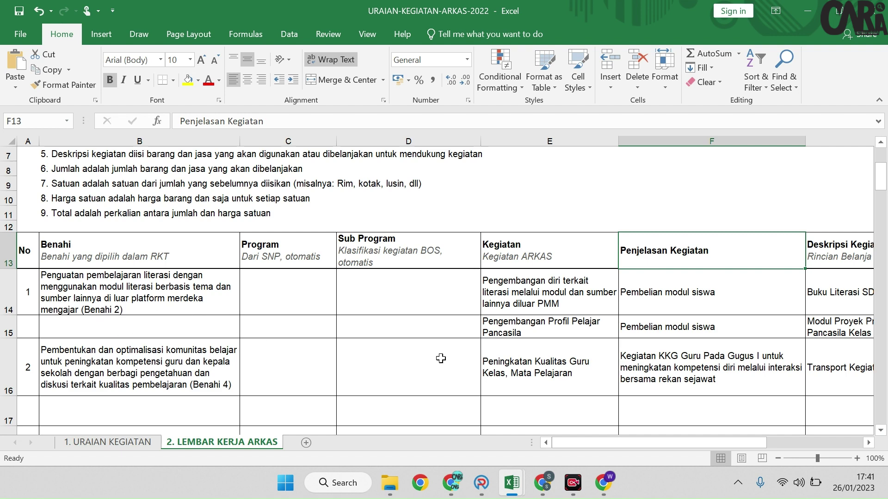
Step: Review the Penjelasan Kegiatan and spending details in row 14, and check the Pengembangan Profil Pelajar Pancasila activity in E15
click(628, 292)
drag(600, 441, 649, 440)
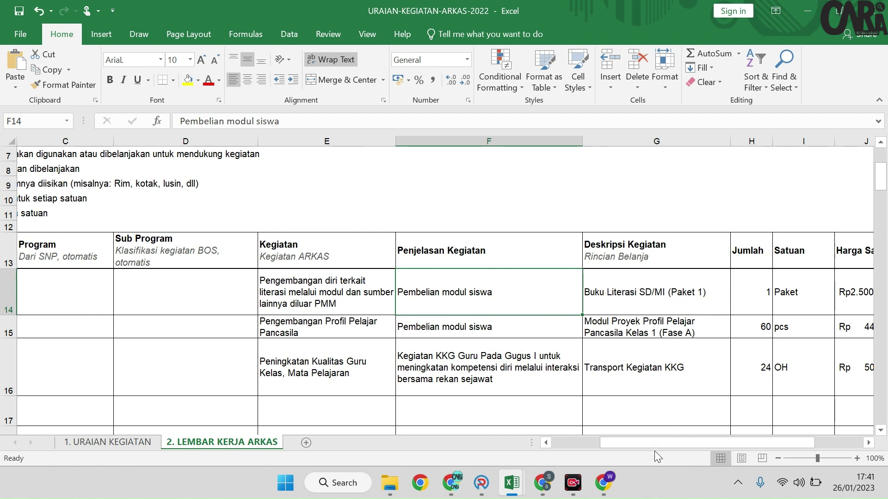
click(307, 334)
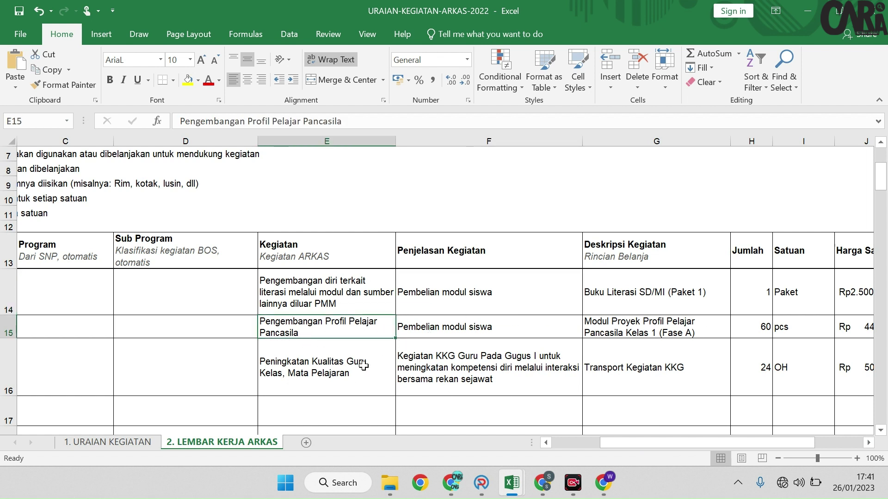
Step: Review the Penjelasan Kegiatan and Deskripsi Kegiatan entries in row 15, and check the Benahi 4 entry in B16
click(475, 331)
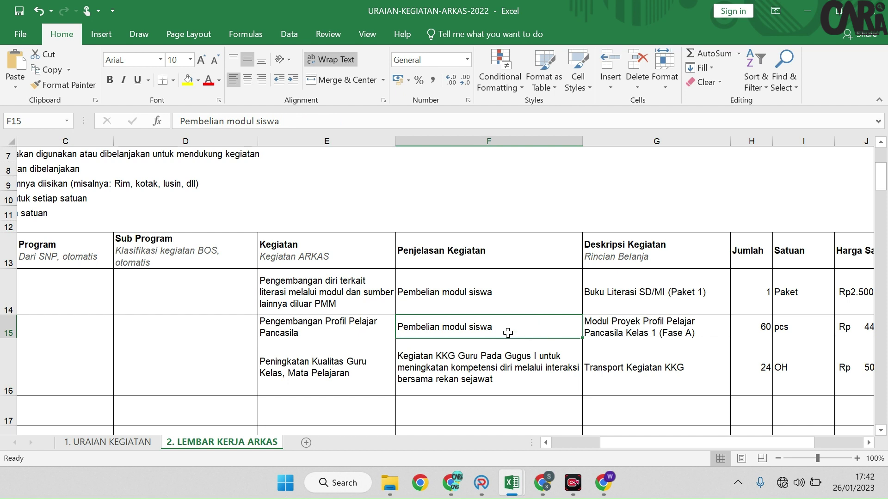
click(639, 323)
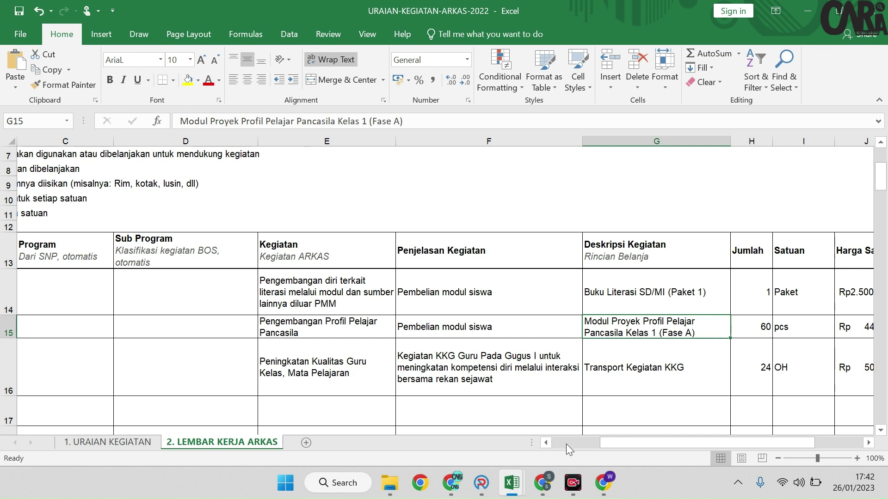
drag(612, 442, 473, 443)
click(115, 392)
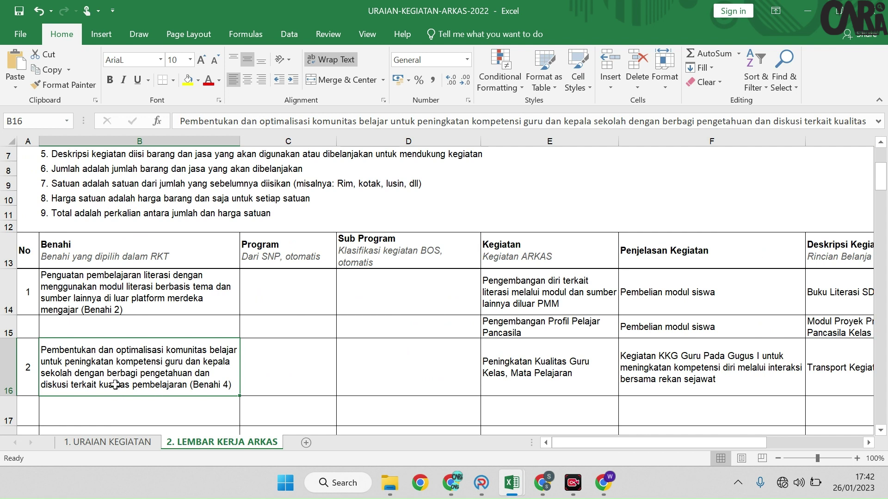
Step: Switch to the REKOMENDASI-PBD workbook and locate the matching Benahi 4 learning-community program in H22 of the priority recommendations
mouse_move(511, 483)
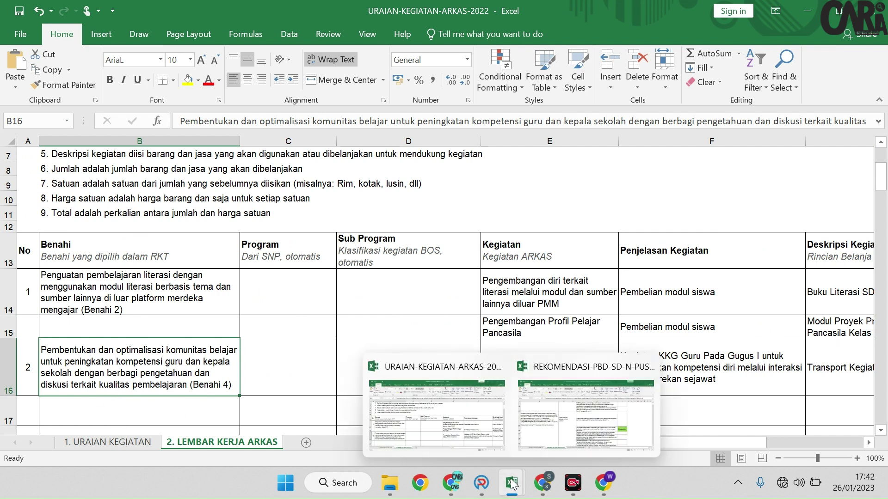
click(582, 430)
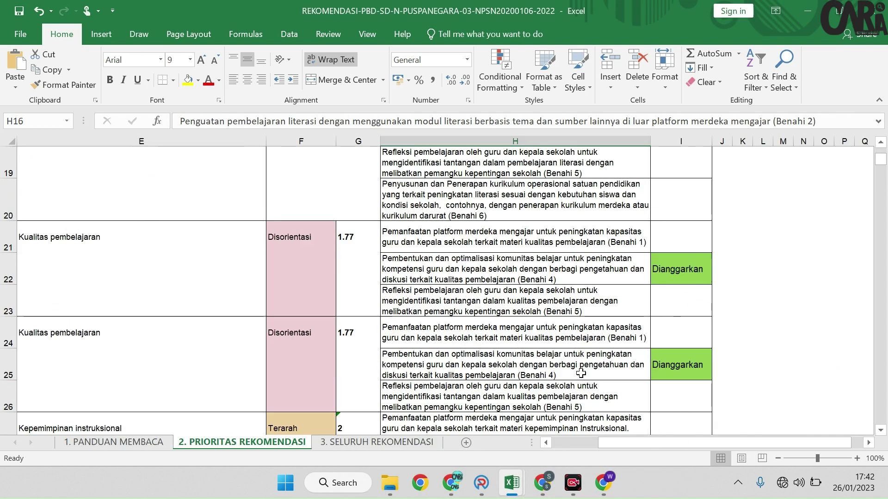
click(540, 267)
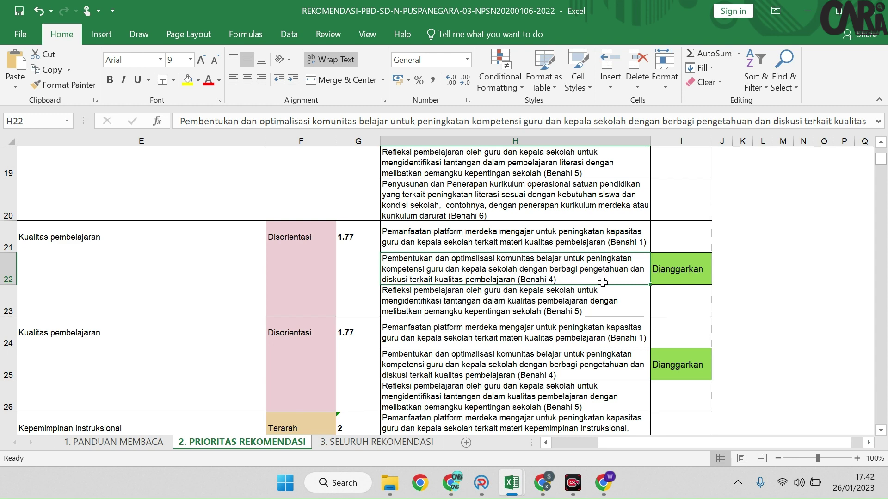
Step: Return to the LEMBAR KERJA ARKAS sheet and examine the Kegiatan and Penjelasan Kegiatan entries in E16 and F16
mouse_move(529, 476)
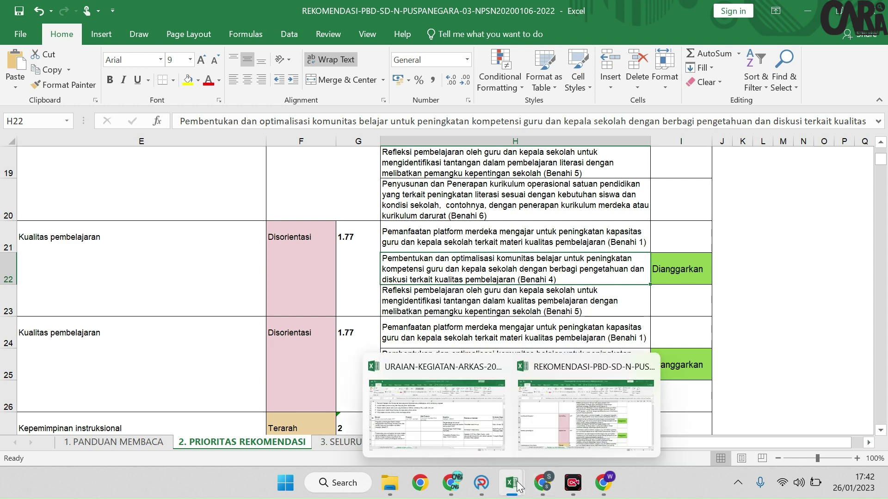
click(474, 431)
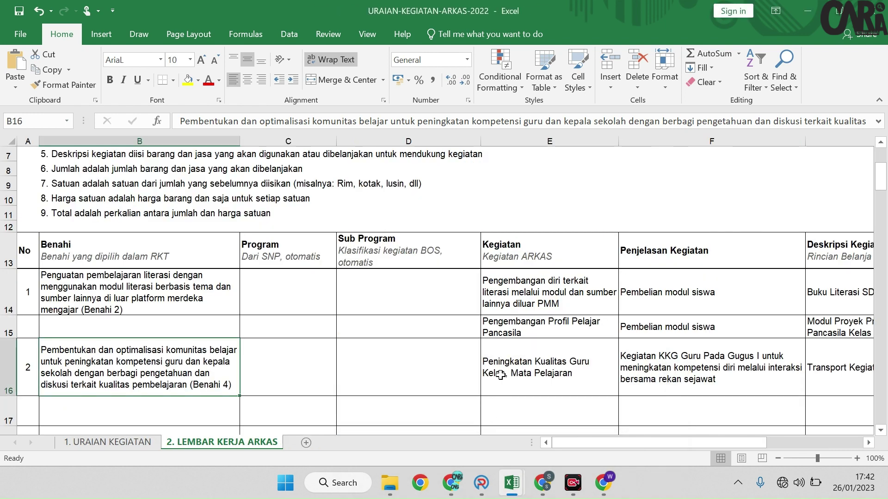
click(524, 361)
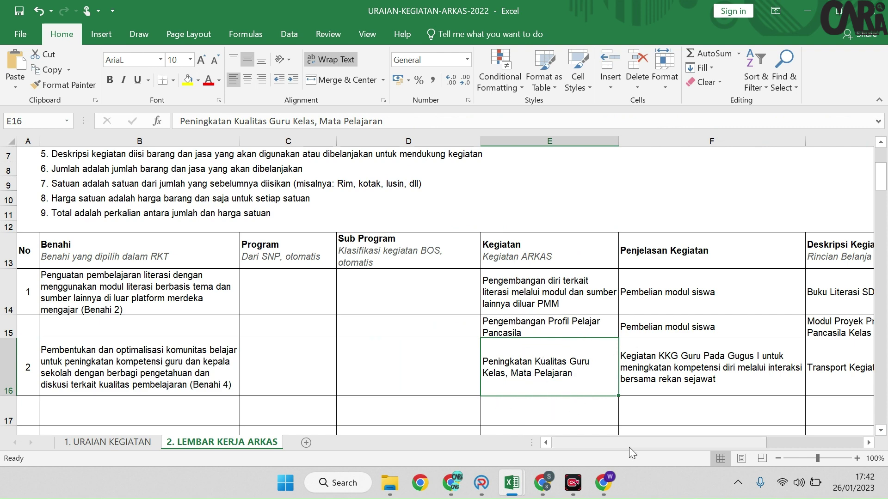
drag(629, 448, 681, 439)
click(475, 376)
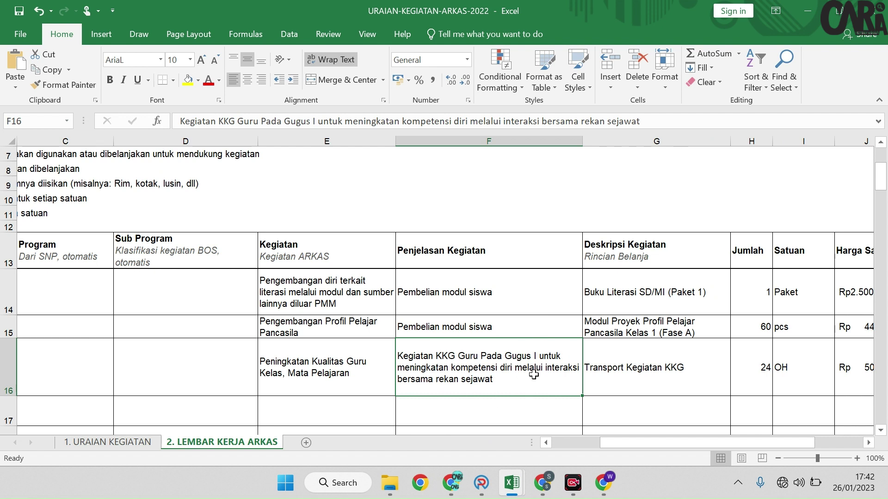
Step: Check the Deskripsi Kegiatan, Jumlah and Harga Satuan entries for Transport Kegiatan KKG in row 16
click(636, 260)
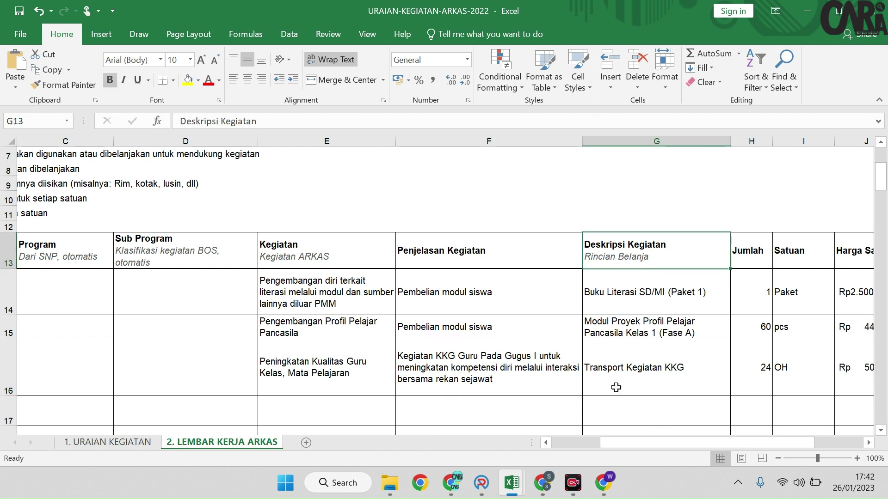
click(659, 373)
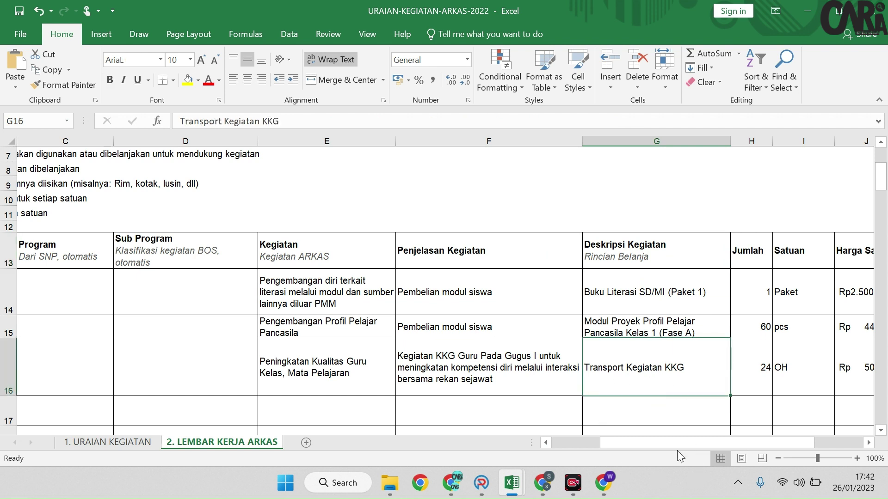
drag(692, 439, 711, 440)
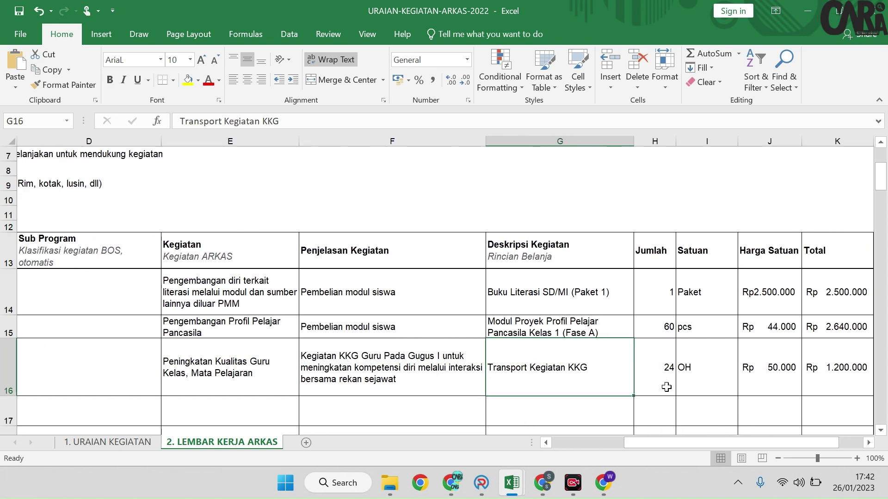
click(652, 373)
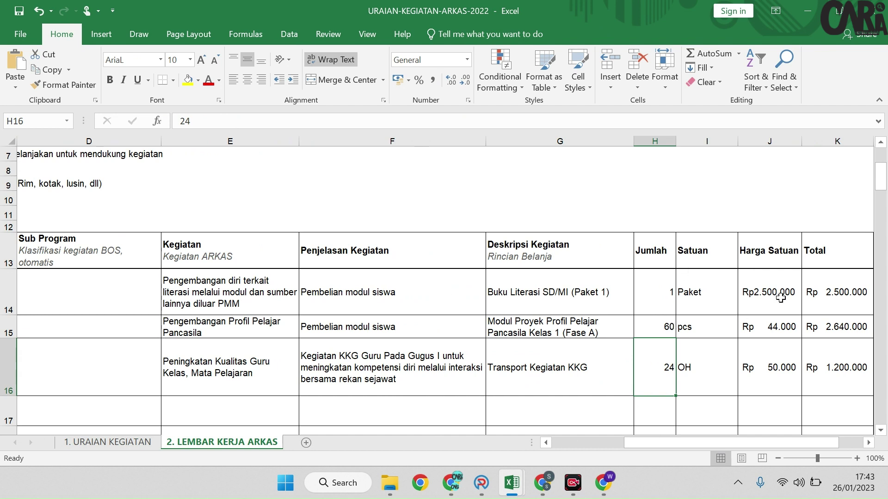
click(760, 384)
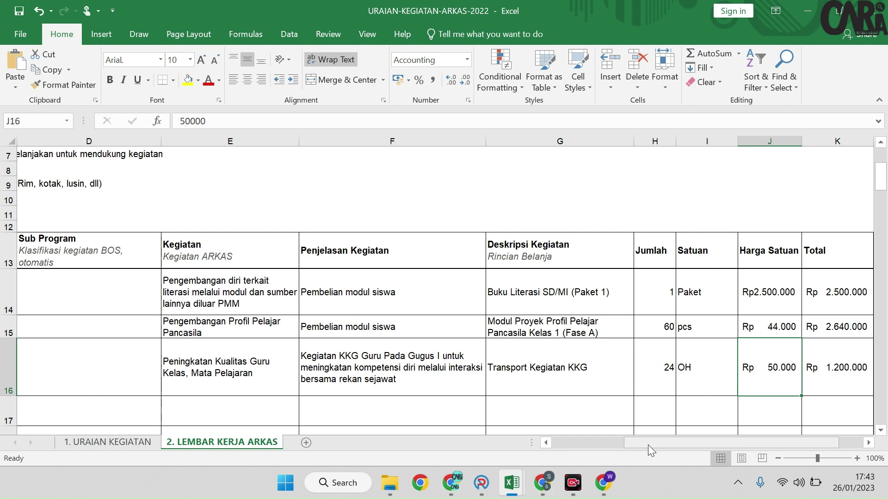
Step: Go back to the REKOMENDASI-PBD workbook and review the recommended programs marked Dianggarkan in the PRIORITAS REKOMENDASI sheet
drag(647, 445, 553, 445)
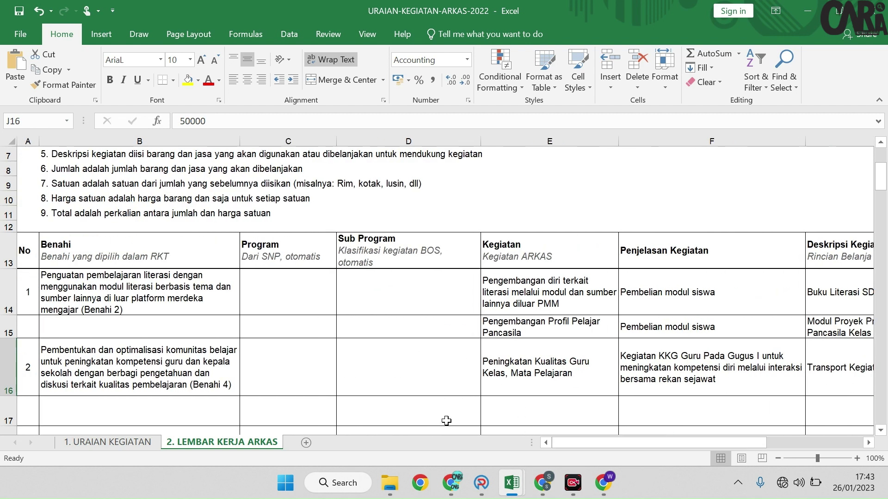
mouse_move(511, 482)
click(523, 422)
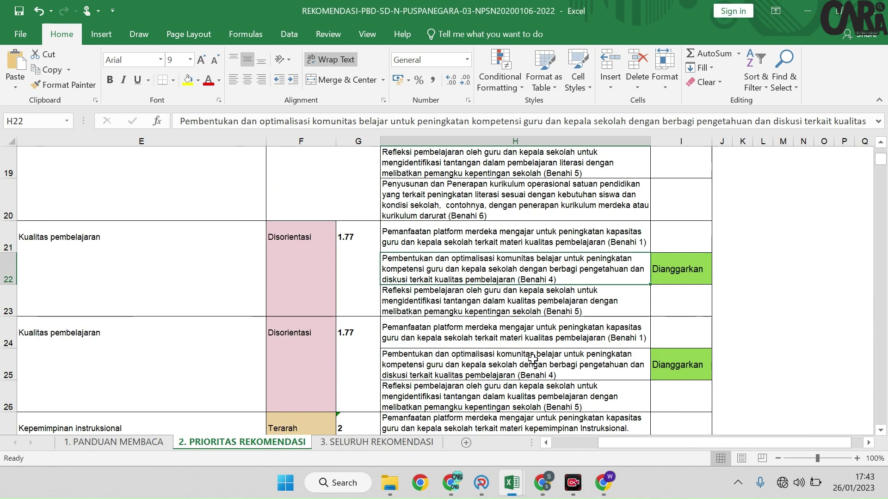
scroll(514, 333, up, 5)
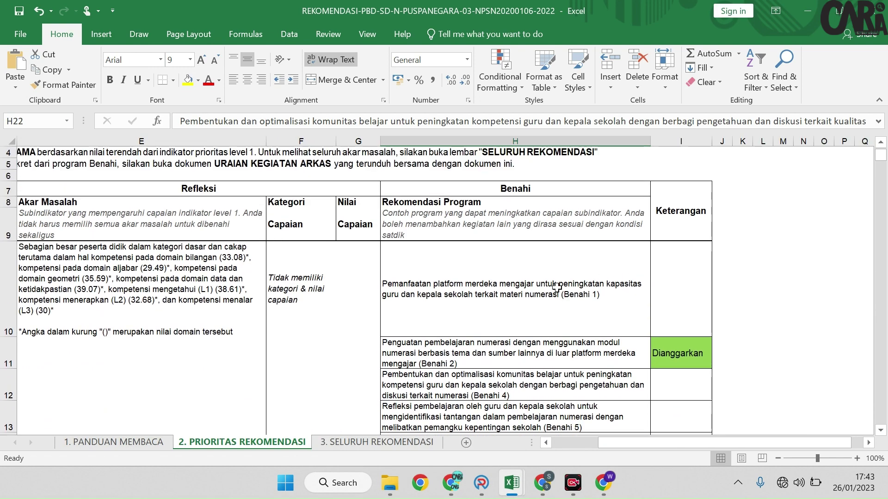
scroll(581, 353, down, 6)
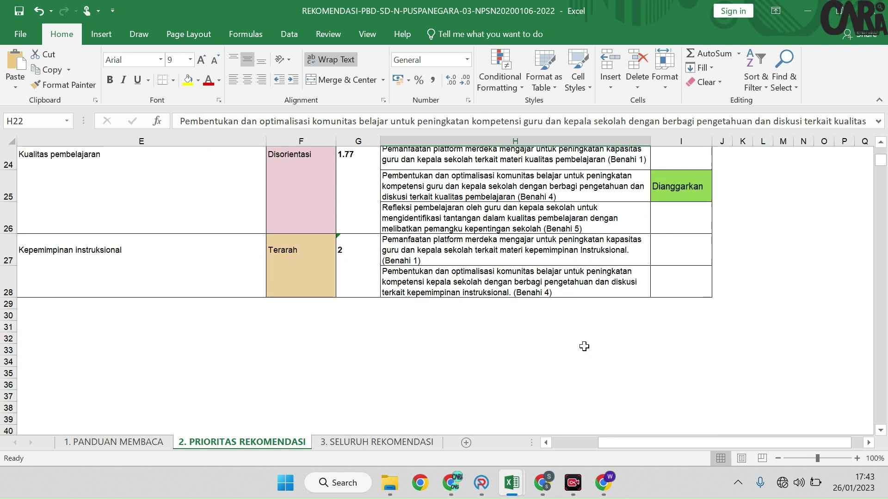
scroll(585, 346, up, 2)
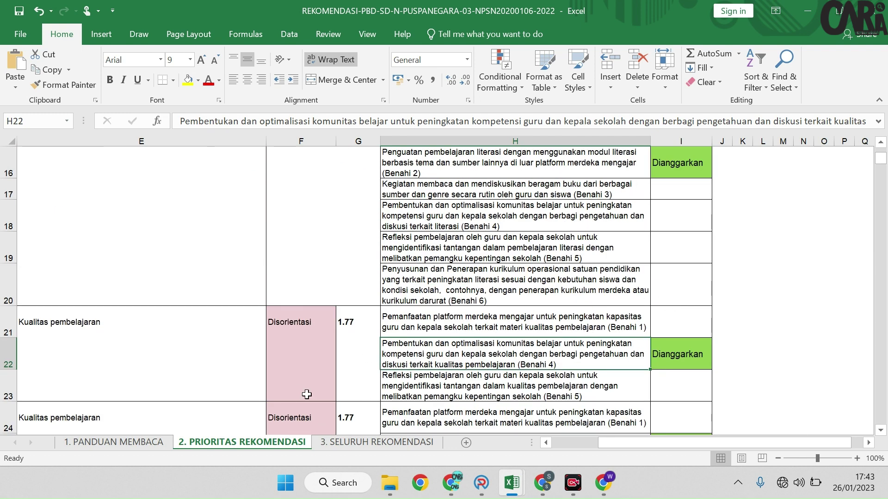
Step: Return to the URAIAN-KEGIATAN-ARKAS workbook, view the URAIAN KEGIATAN sheet, and go back to LEMBAR KERJA ARKAS
mouse_move(512, 483)
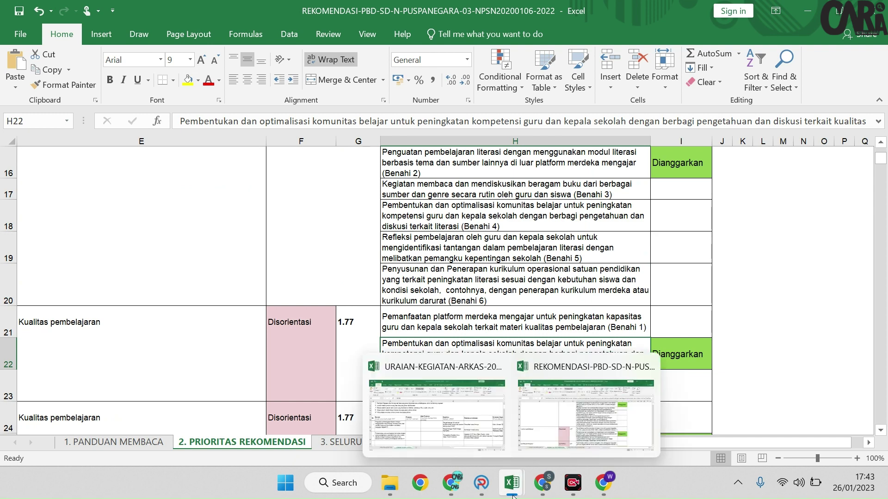
click(443, 421)
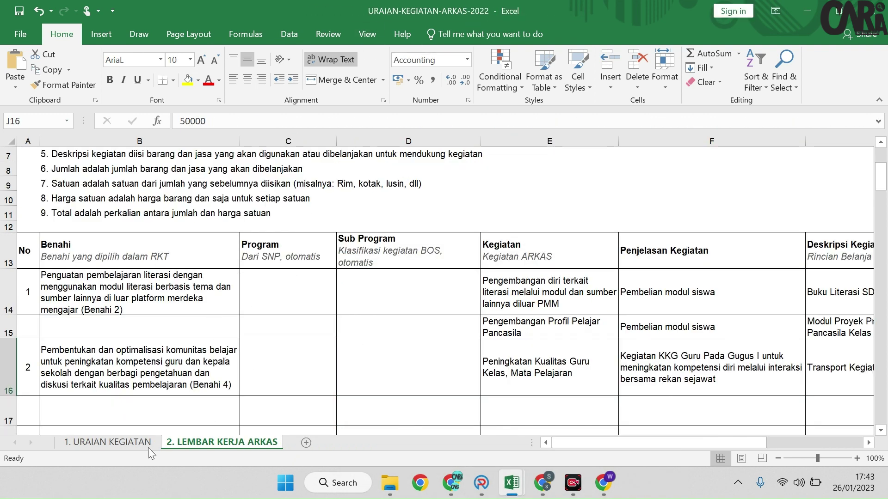
click(131, 444)
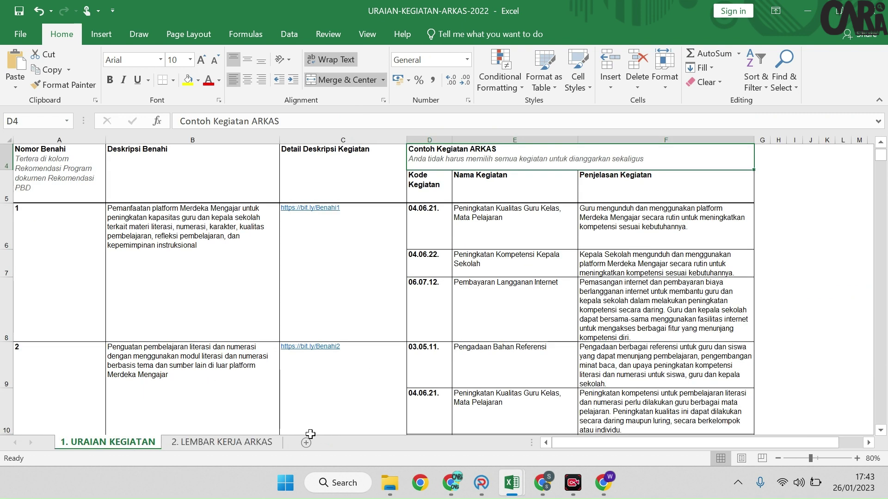
click(224, 443)
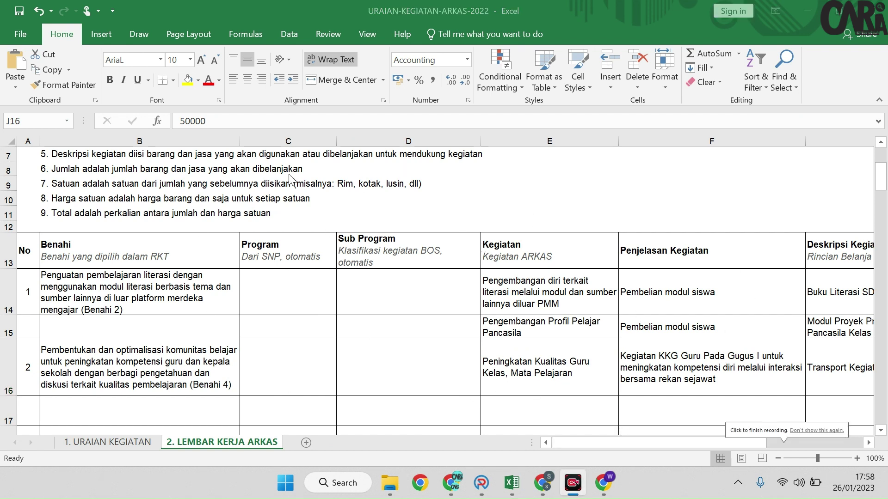
Step: Switch to the ARKAS application and open the Kertas Kerja with BOSP Reguler as the Sumber Dana
click(480, 485)
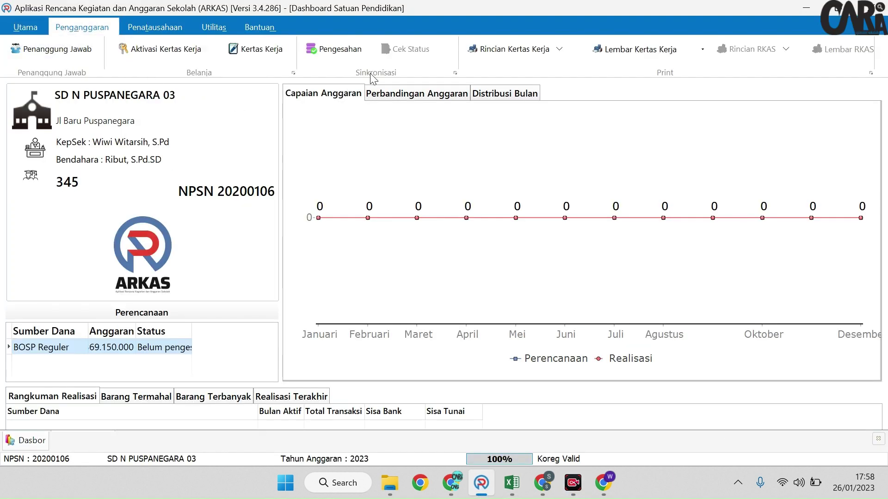
click(258, 50)
click(679, 100)
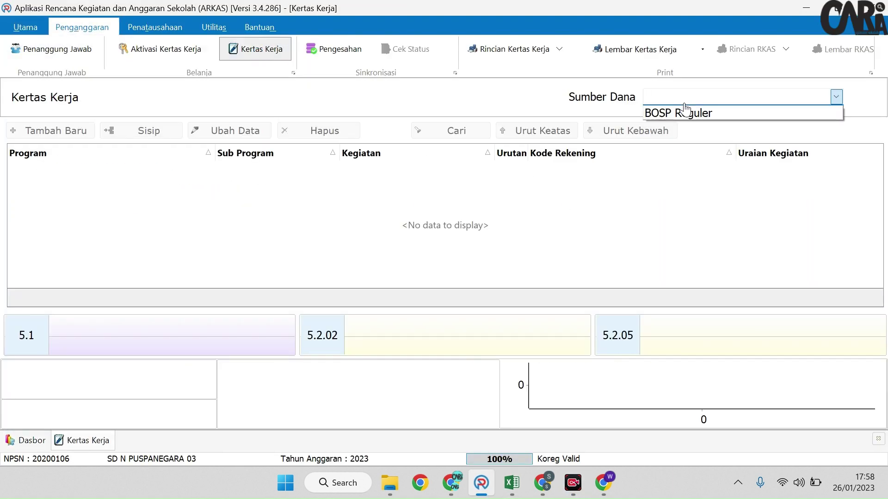
click(684, 115)
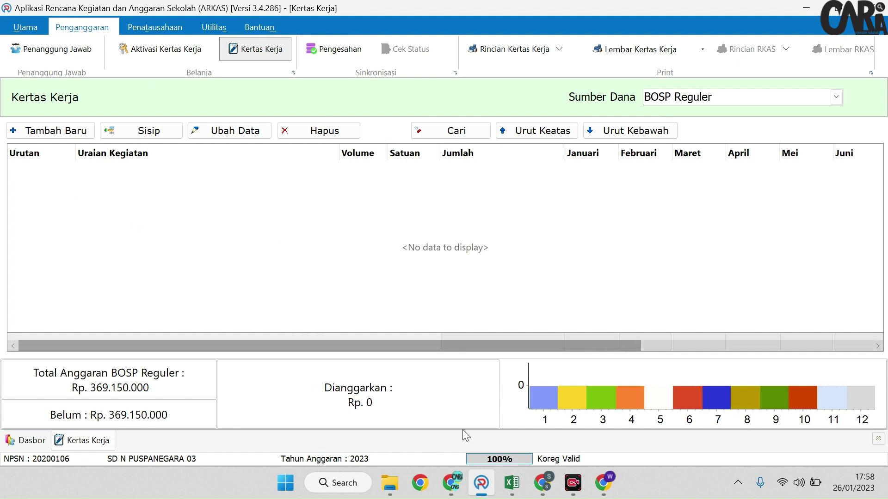
Step: Switch to the SDN PUSPANEGARA 03_RKAS 2023 spreadsheet in Chrome and locate activities 03.03.136 and 03.03.79 in the Draft RKAS sheet
click(543, 482)
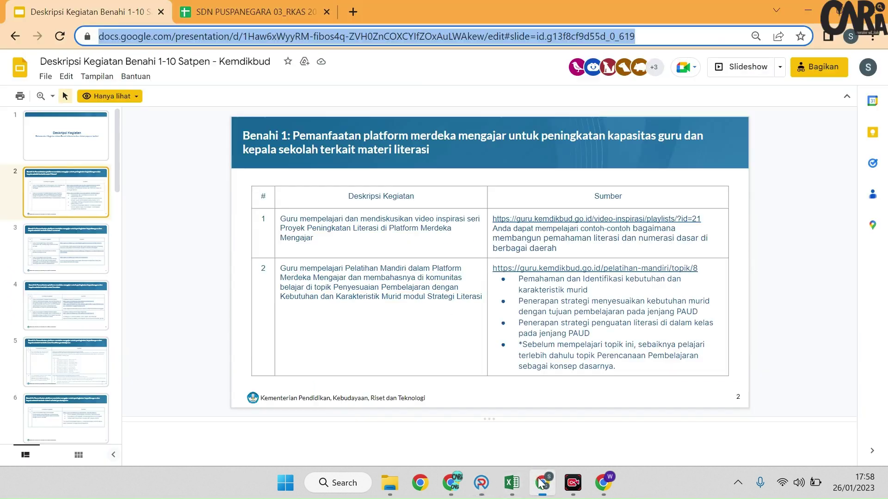
click(273, 12)
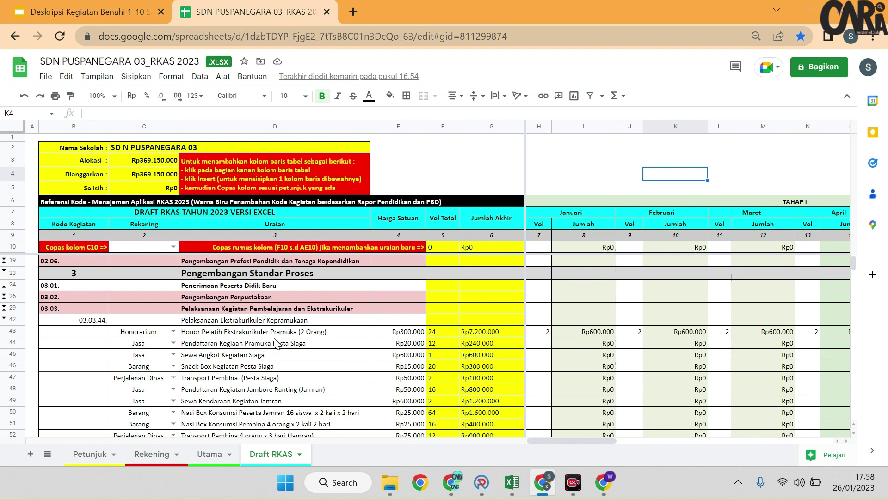
scroll(242, 336, down, 5)
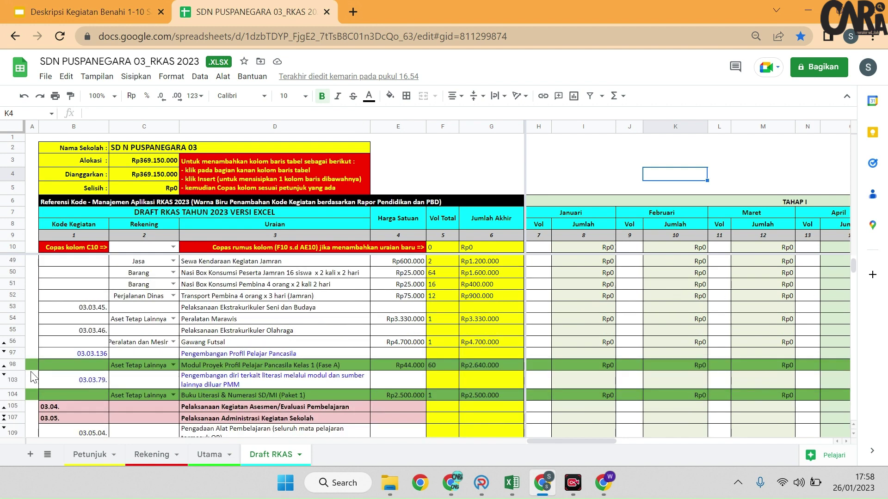
click(13, 364)
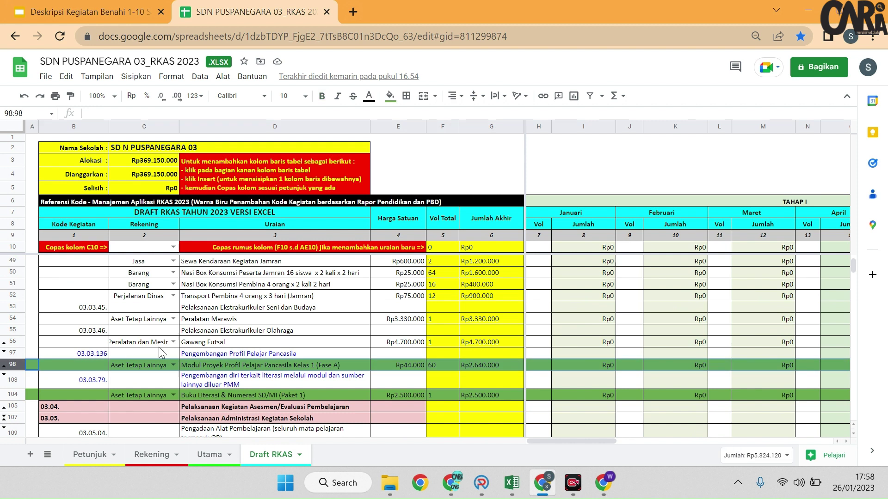
click(219, 355)
click(237, 382)
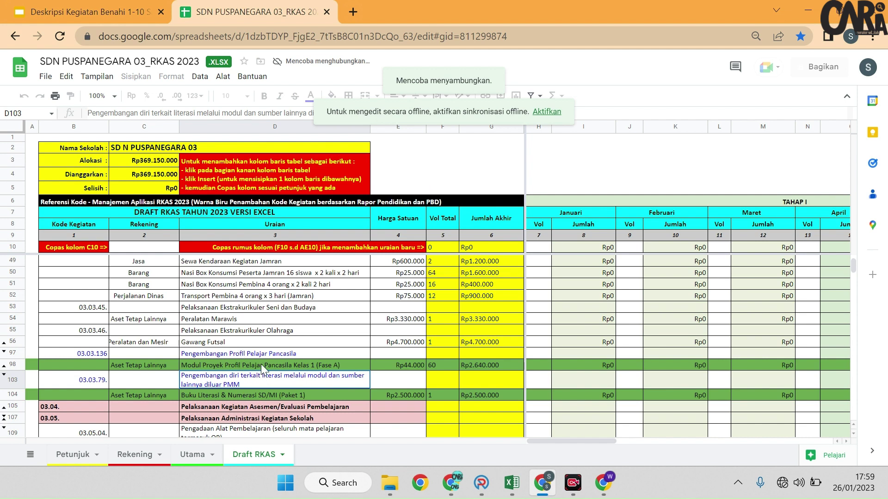
Step: Locate the Transport Kegiatan KKG item under activity 04.06.21 in row 171 of the Draft RKAS sheet
scroll(261, 364, down, 10)
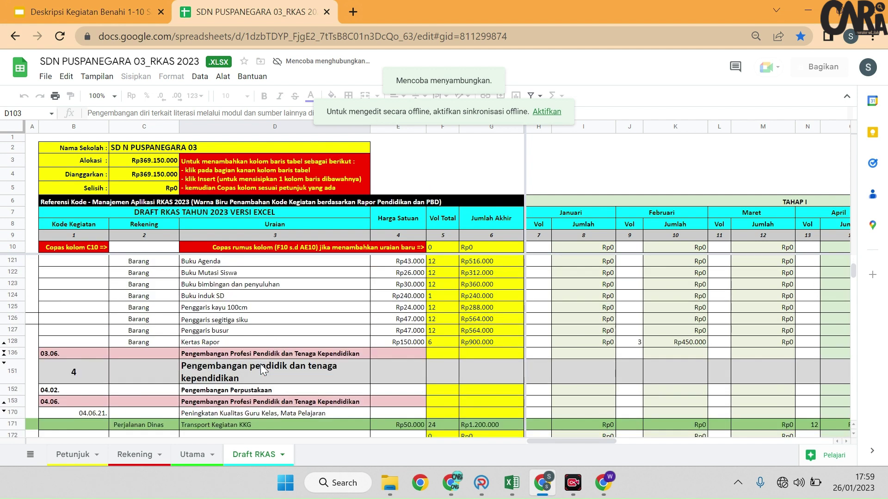
scroll(260, 365, down, 2)
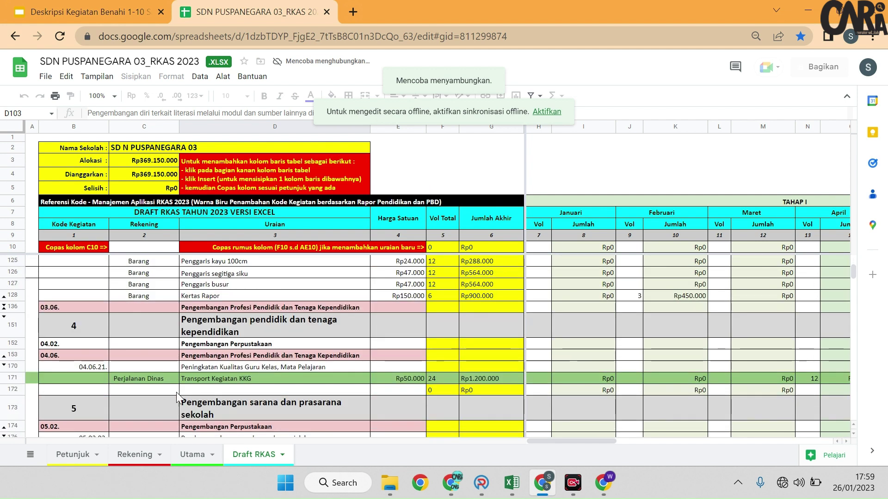
click(154, 382)
click(276, 376)
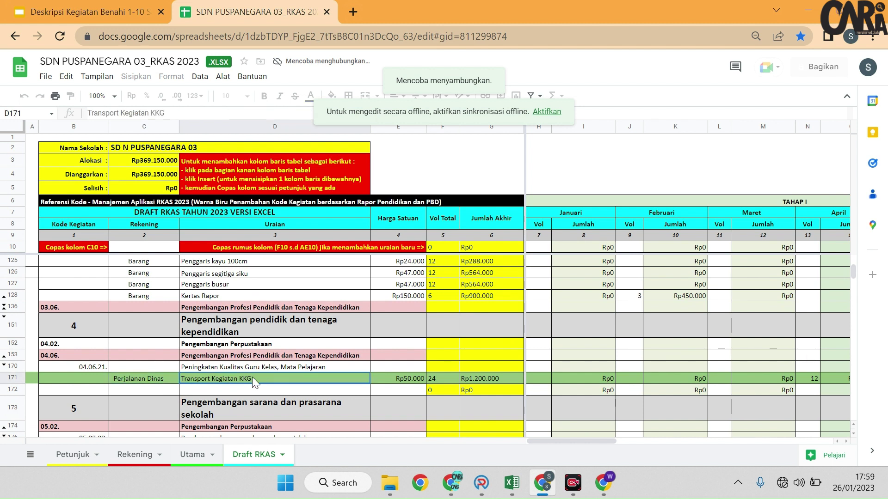
Step: Locate the Honor Pelatih Ekstrakurikuler Pramuka item and its Rekening type in row 43, under activity 03.03.44, of the Draft RKAS sheet
click(265, 368)
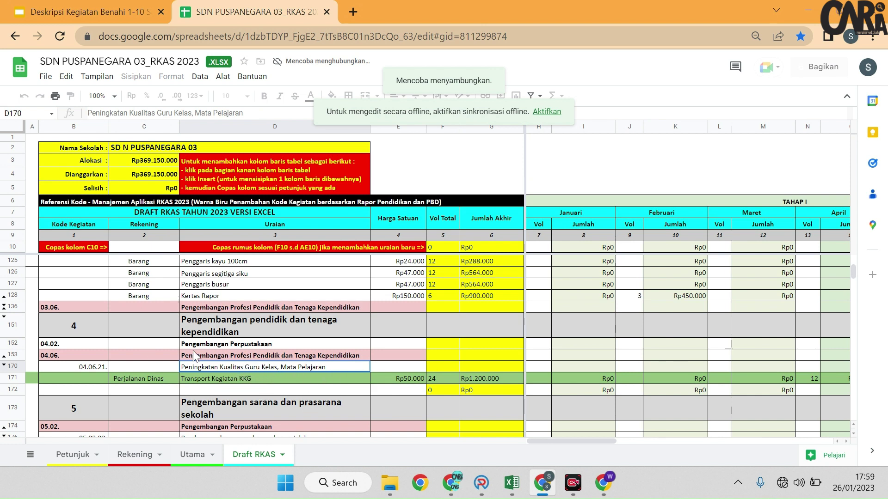
scroll(294, 345, up, 5)
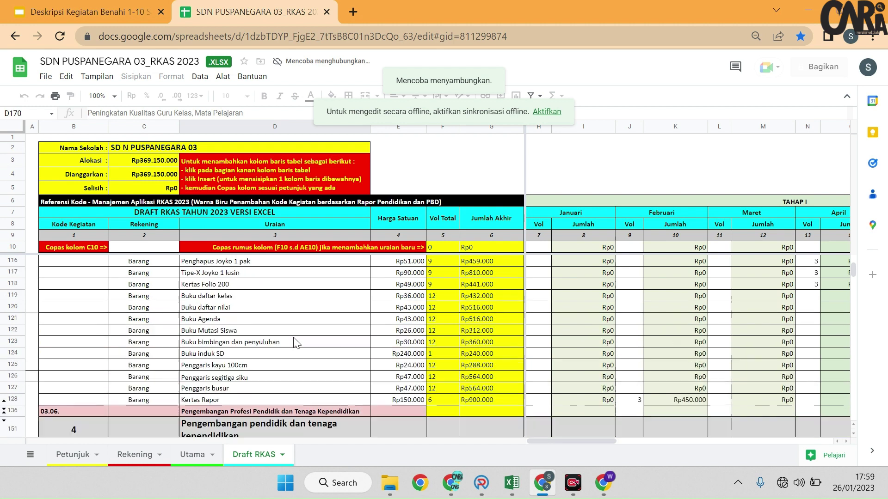
scroll(295, 345, up, 5)
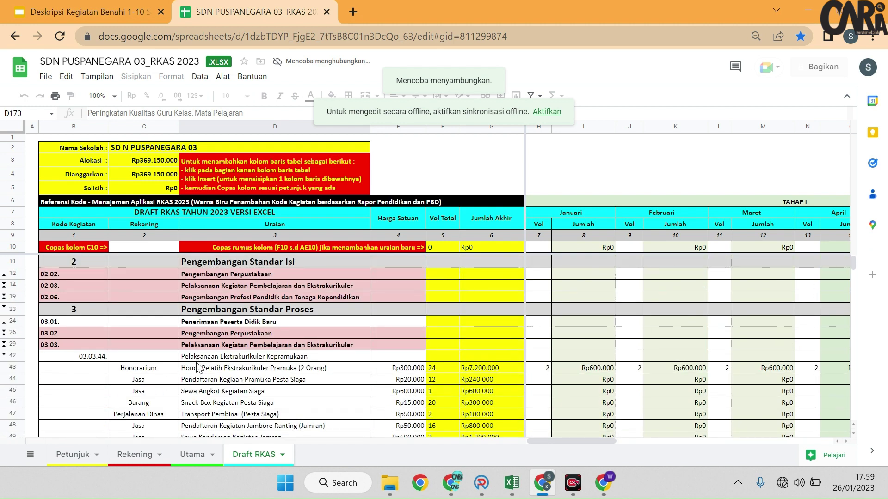
click(195, 373)
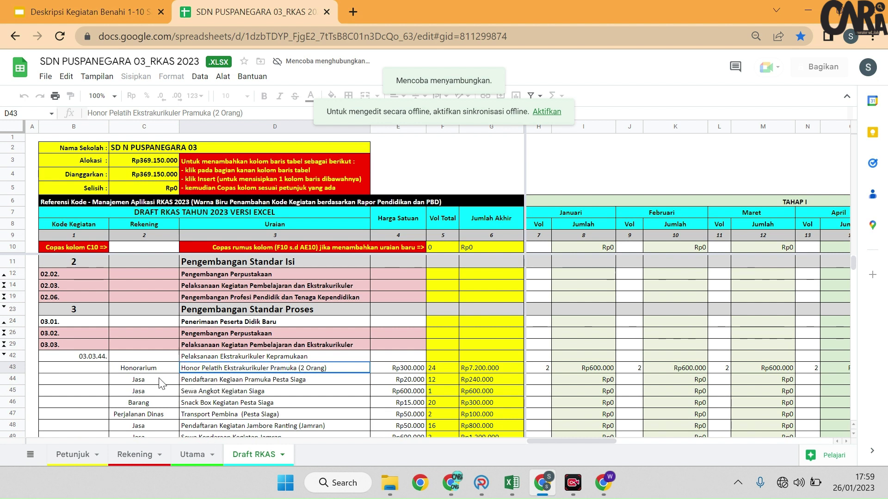
click(145, 369)
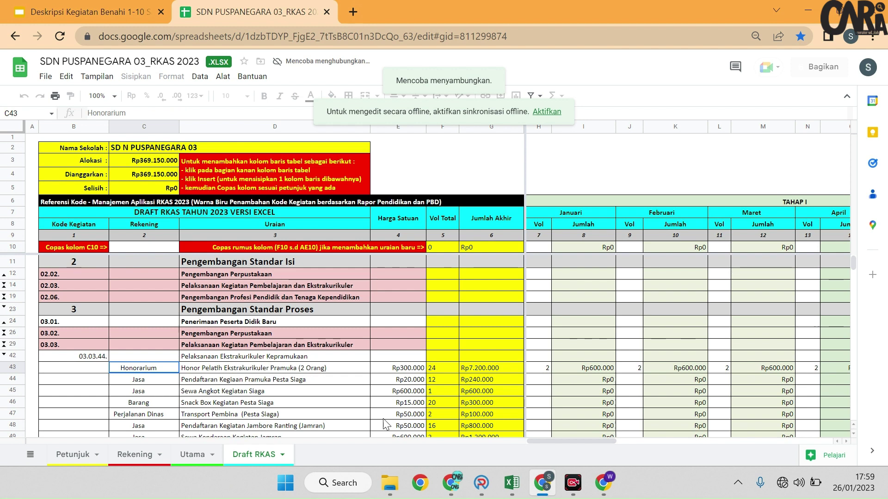
Step: Switch to ARKAS, add a new Kertas Kerja entry and set its Kegiatan to 03.03.44 Pelaksanaan Ekstrakurikuler Kepramukaan
click(481, 483)
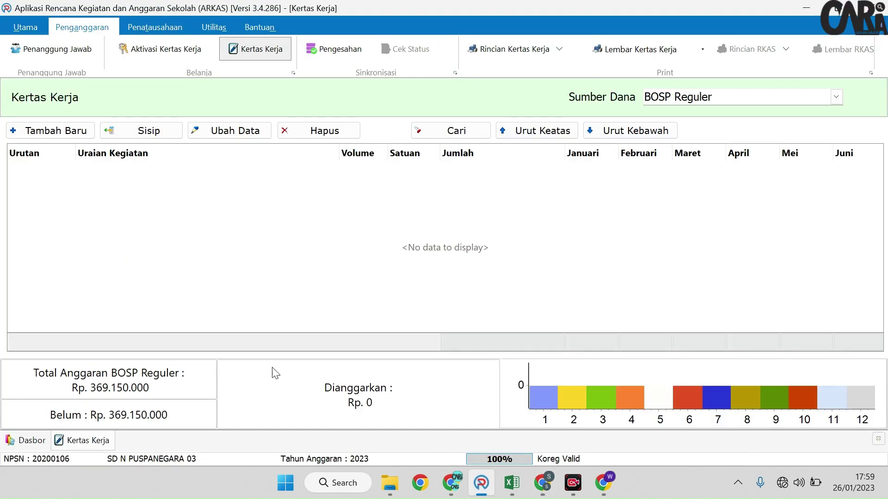
click(34, 133)
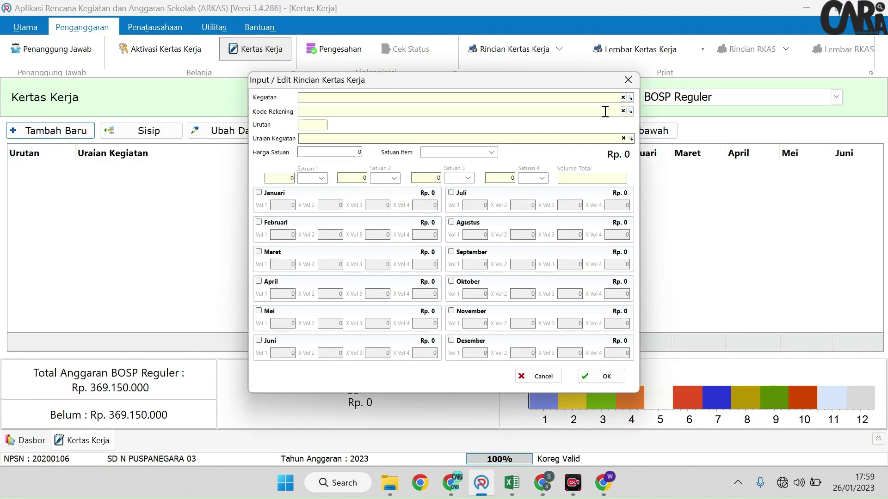
click(630, 98)
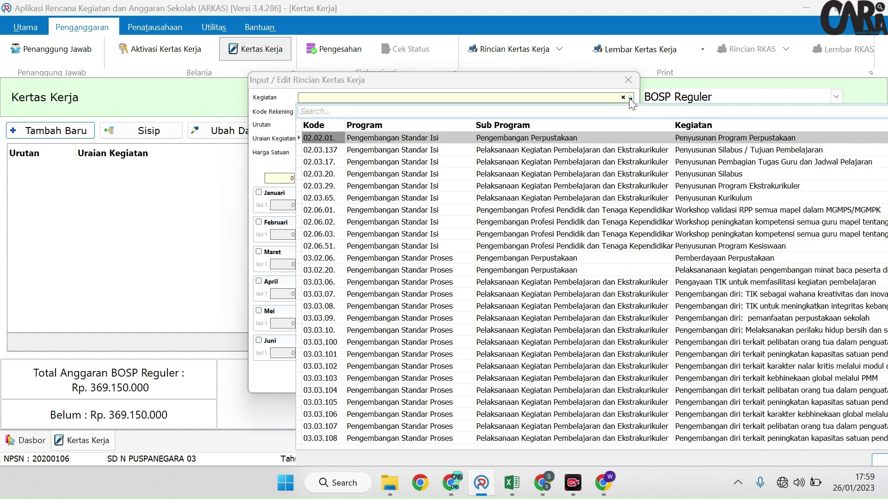
text(esku)
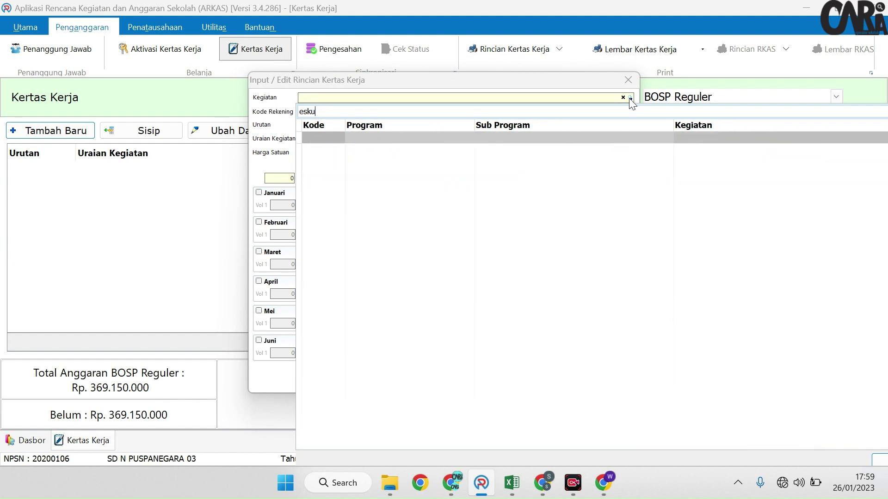
key(BackSpace)
key(BackSpace)
key(BackSpace)
key(BackSpace)
text(pramuk)
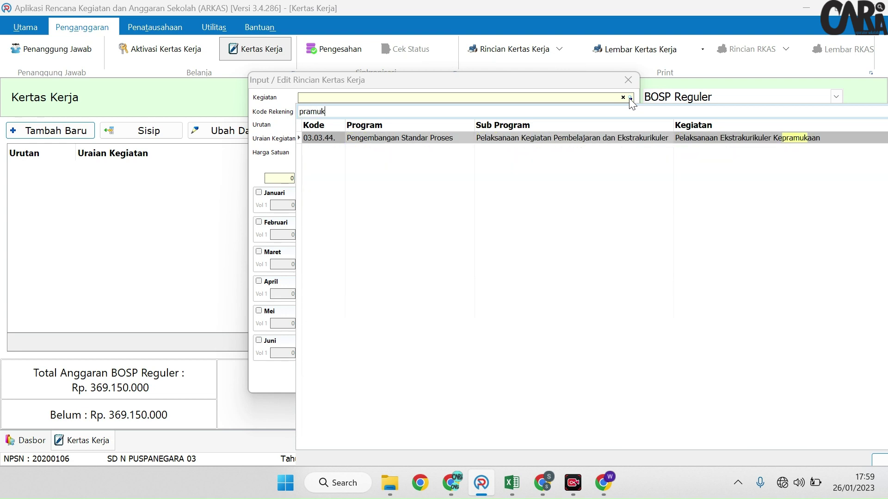
click(728, 138)
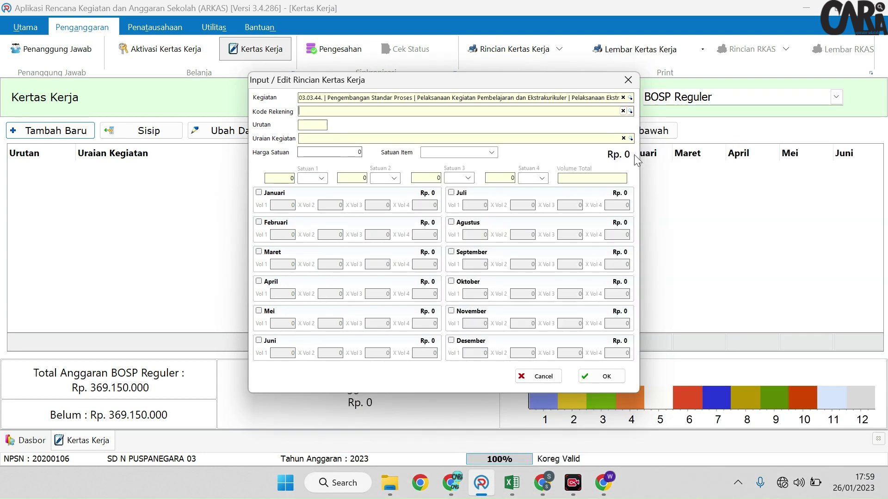
Step: Set the entry's Kode Rekening to 5.1.02.02.01.0013 Belanja Jasa Tenaga Pendidikan / Honorarium Guru
click(630, 112)
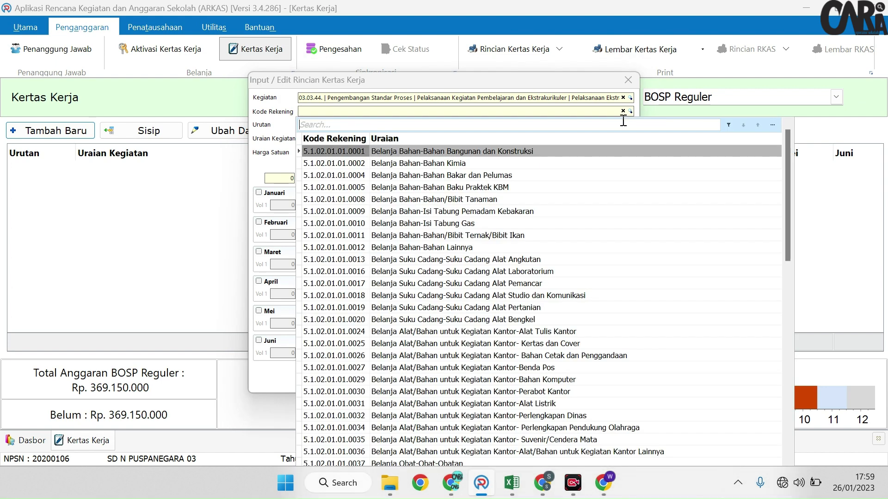
text(honor)
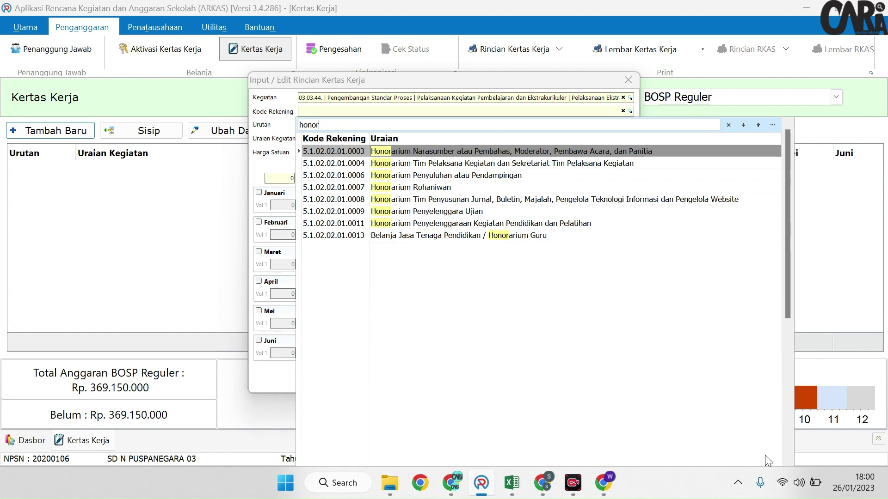
click(419, 235)
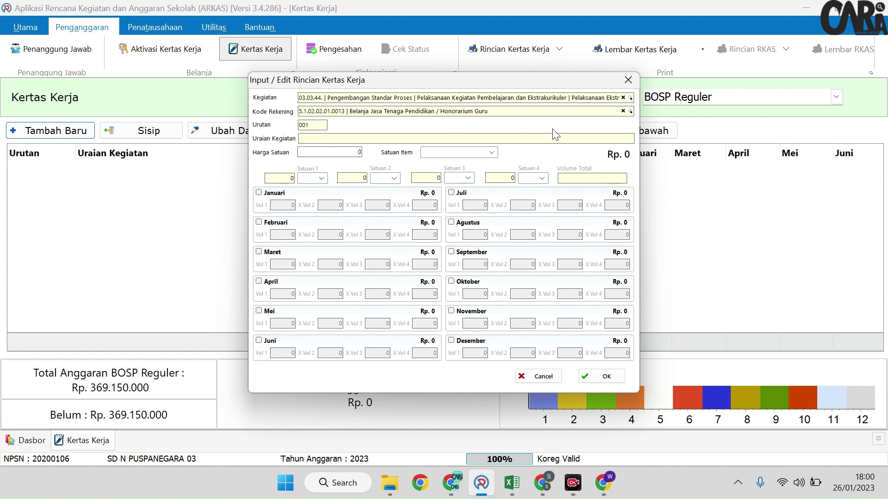
Step: Copy "Honor Pelatih Ekstrakurikuler Pramuka" from cell D43 of the Draft RKAS sheet into the ARKAS entry's Uraian Kegiatan
key(alt+Tab)
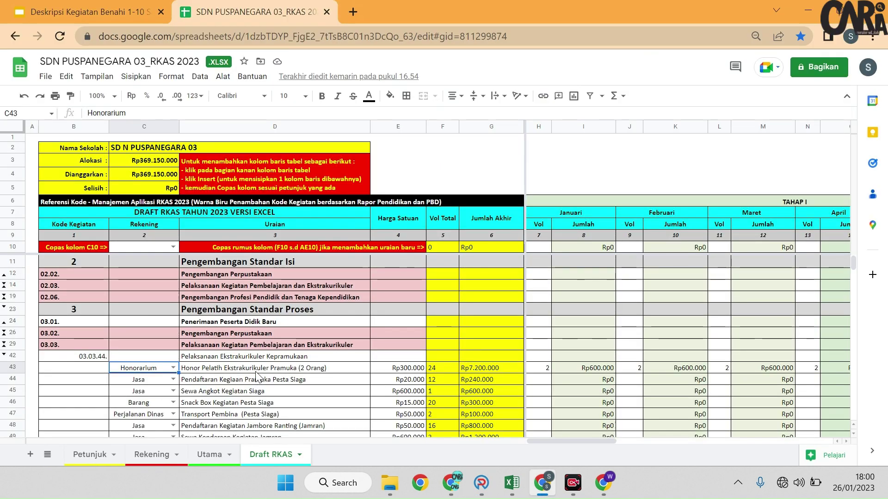
key(Right)
drag(211, 113, 63, 123)
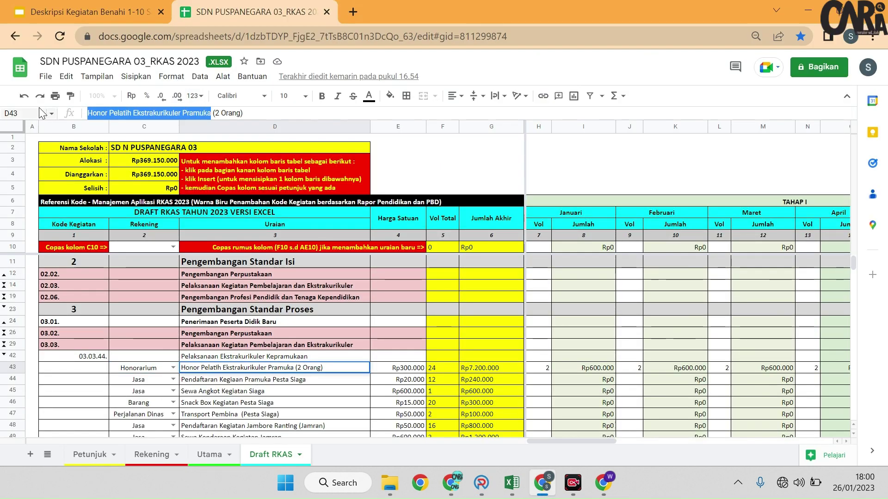
key(ctrl+c)
key(alt+Tab)
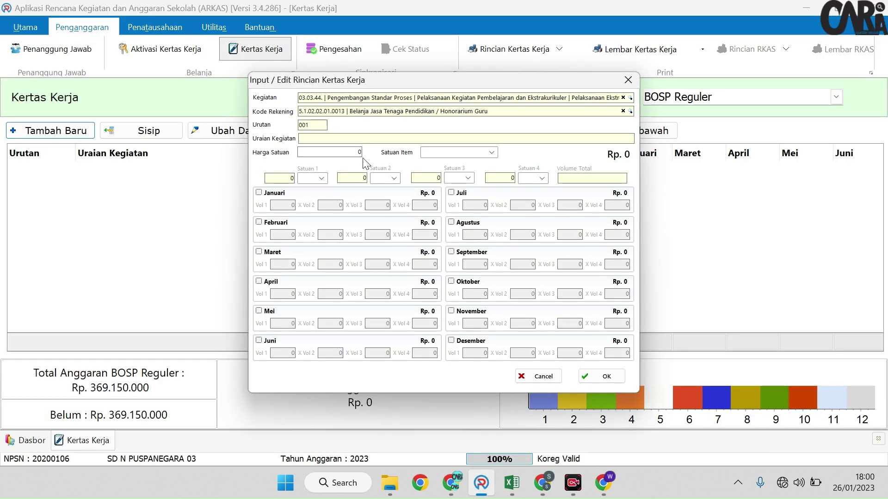
key(ctrl+v)
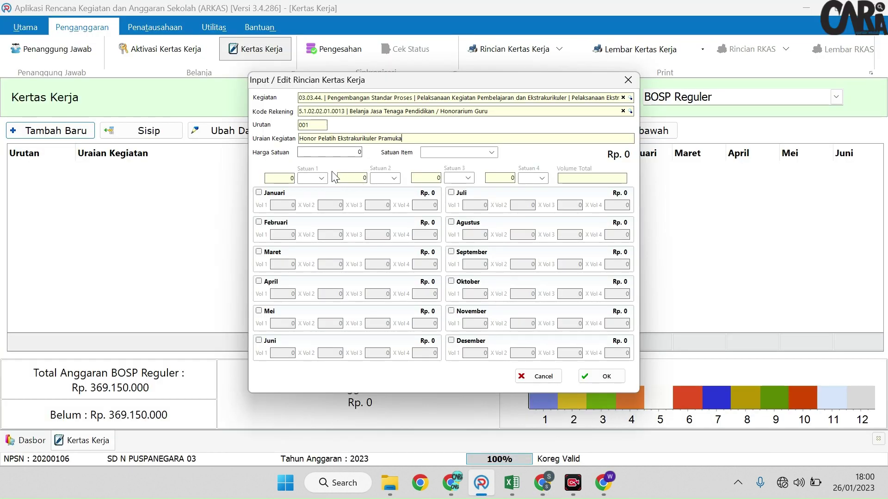
Step: Check the unit price in cell E43 of the draft, and set the ARKAS entry's Harga Satuan to 300000 and Satuan Item to Orang Bulan
key(alt+Tab)
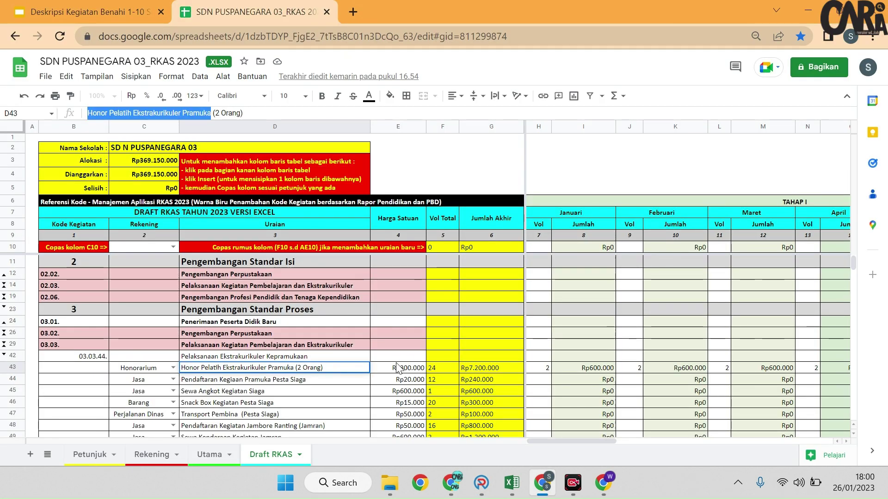
click(397, 360)
click(398, 370)
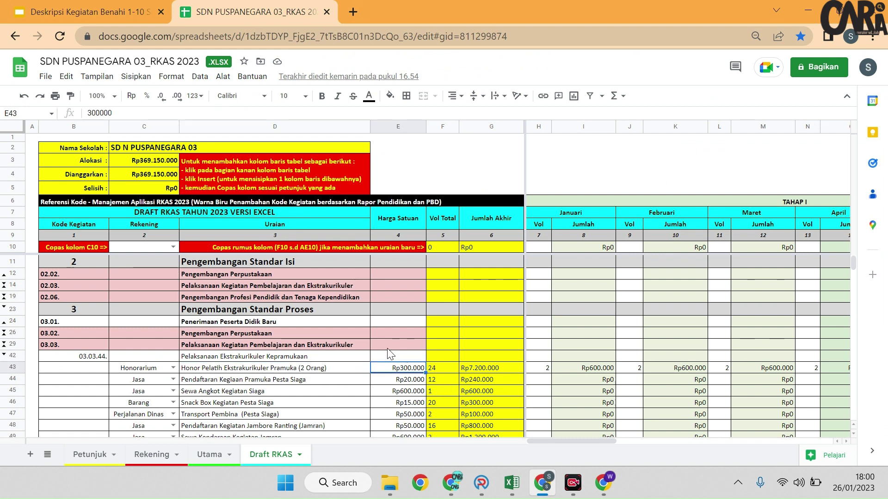
key(alt+Tab)
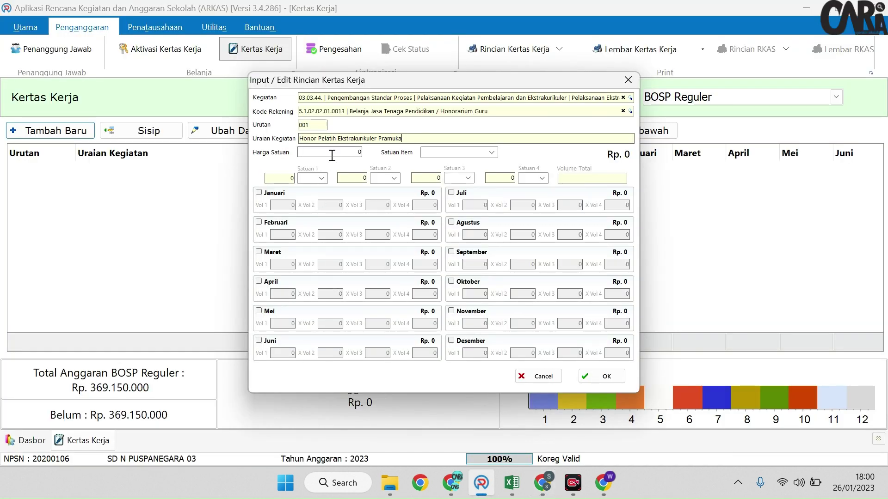
click(358, 152)
text(300000)
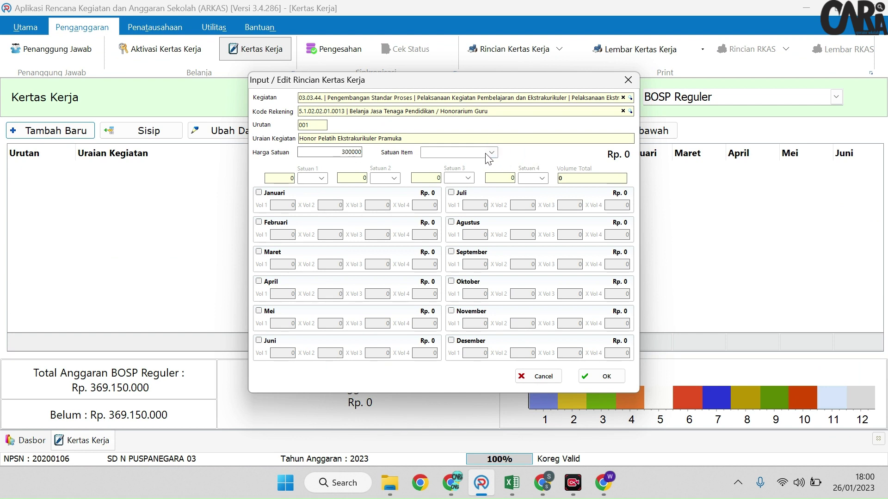
click(491, 152)
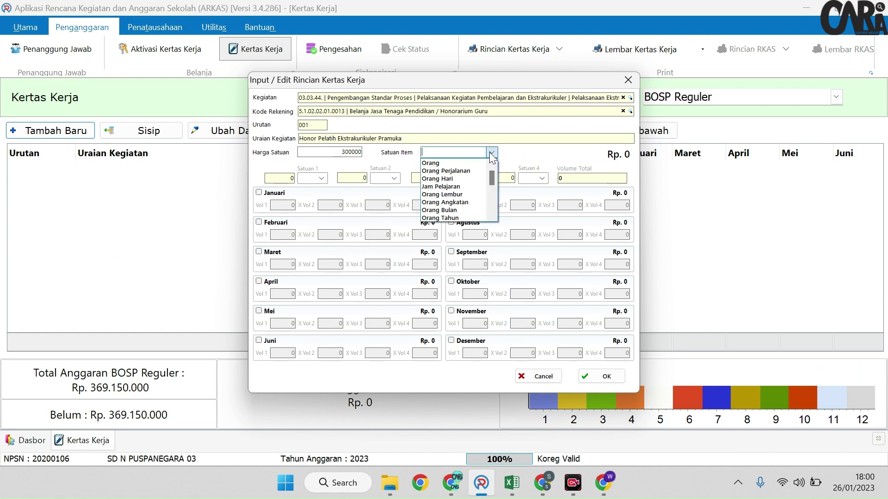
click(455, 211)
Step: Enable all twelve months, Januari through Desember, for the honorarium entry
click(259, 192)
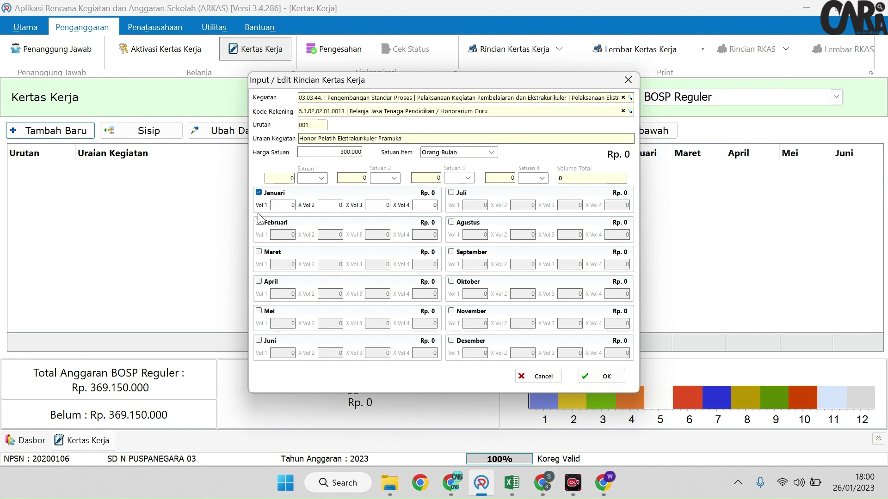
click(258, 223)
click(259, 252)
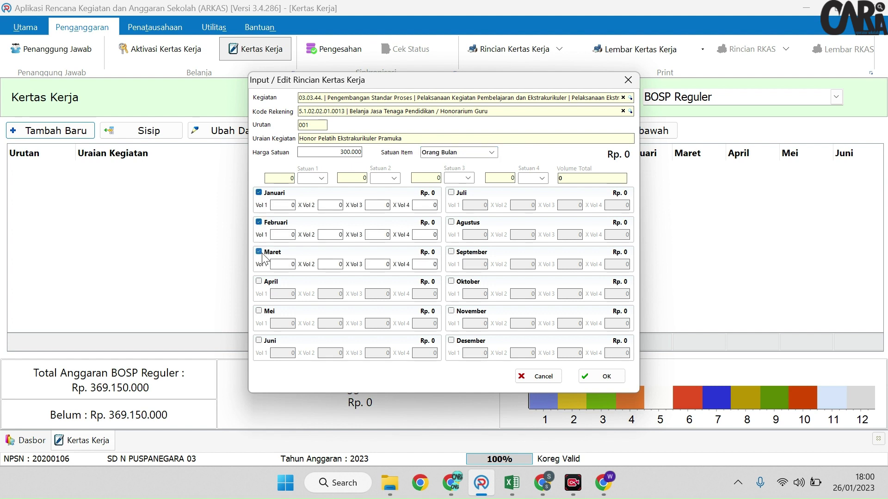
click(259, 281)
click(259, 310)
click(259, 340)
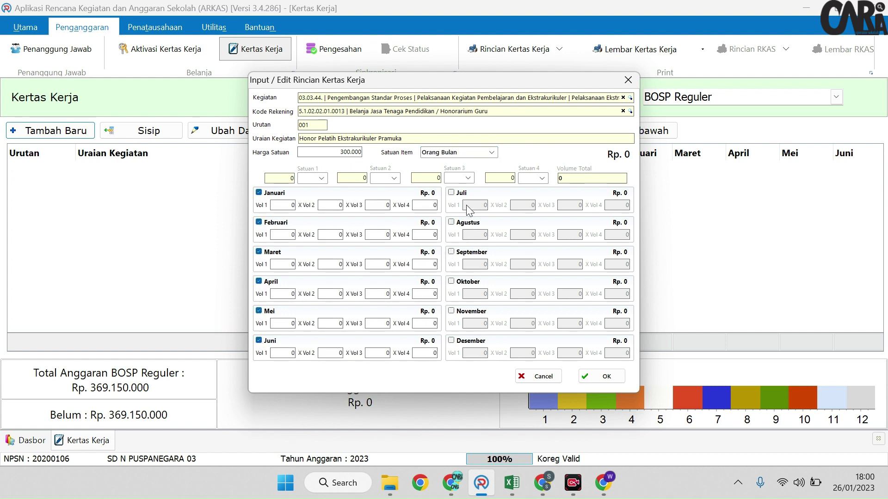
click(452, 193)
click(452, 222)
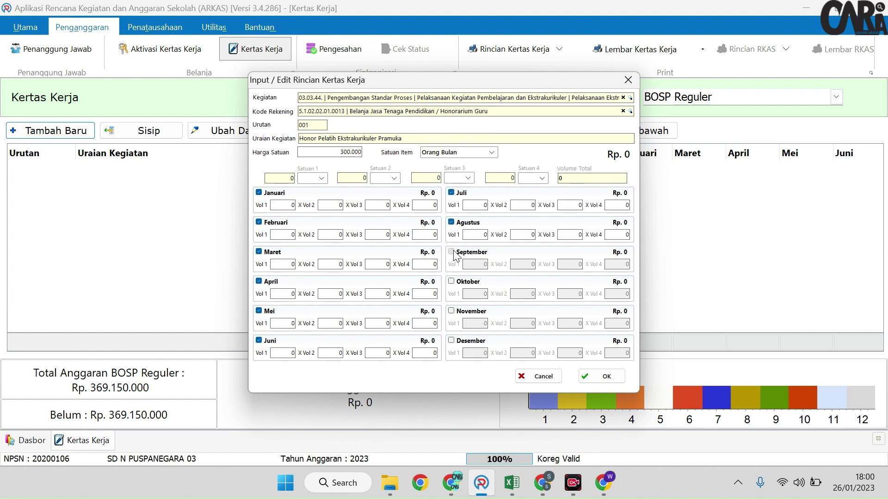
click(451, 252)
click(451, 281)
click(451, 311)
click(451, 340)
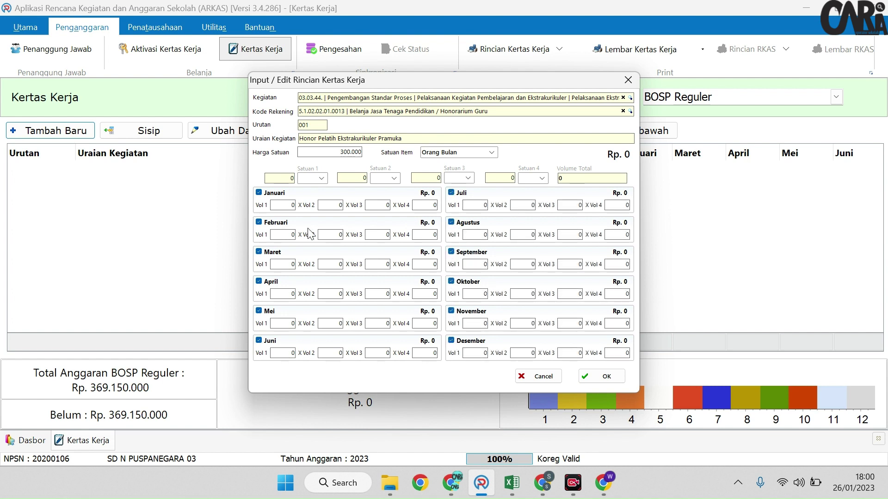
Step: Check the January volume in cell H43 of the draft, and set Vol 1 to 2 for Januari and Februari in the ARKAS entry
text(2)
click(289, 235)
key(alt+Tab)
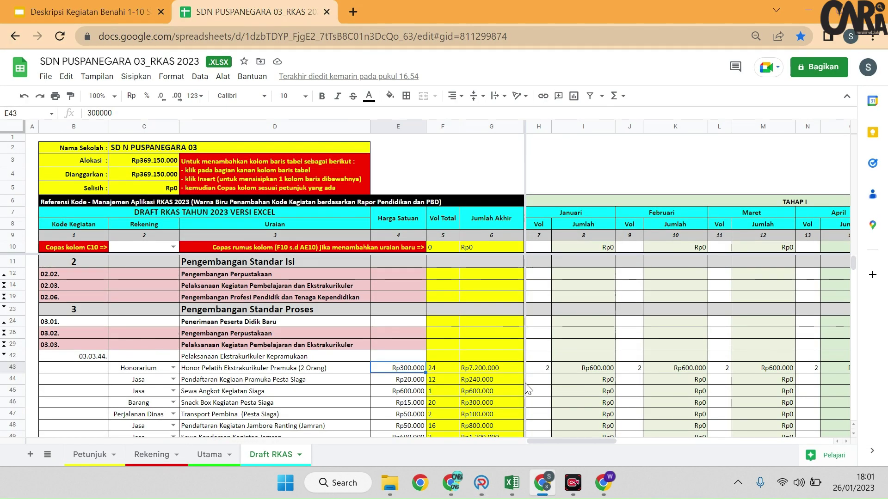
click(541, 368)
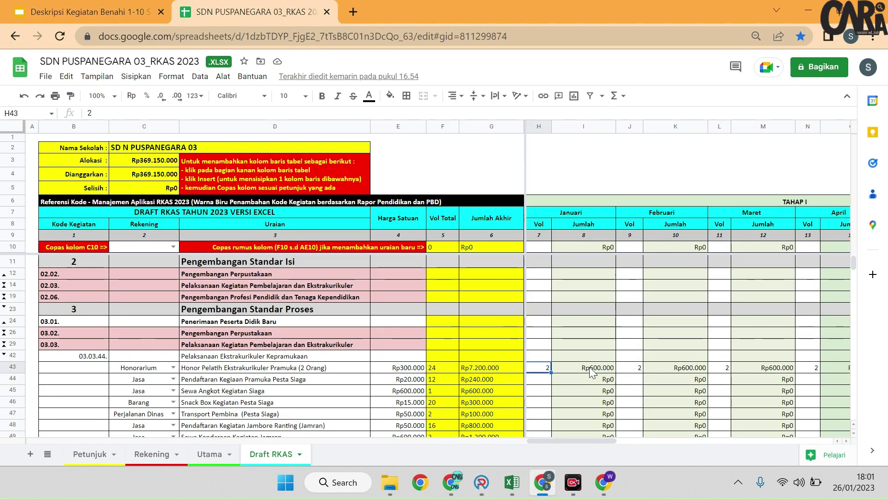
key(alt+Tab)
text(2)
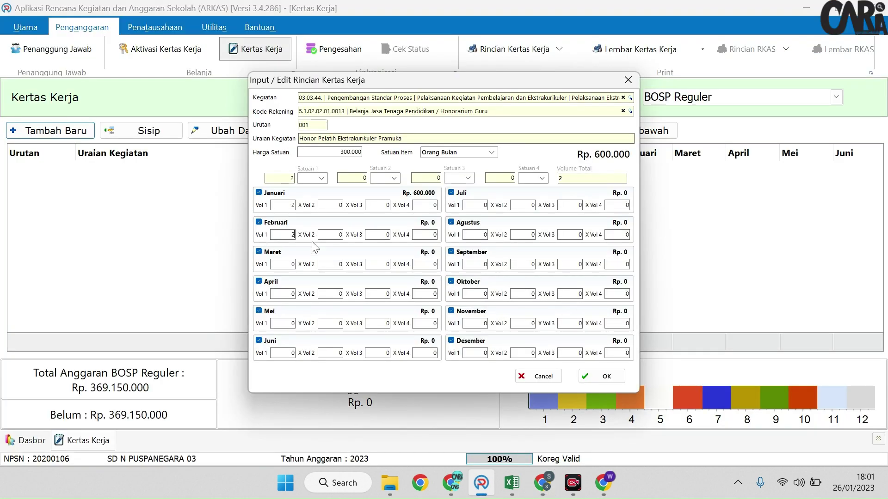
Step: Set Vol 1 to 2 for Maret, April, Mei and Juni in the honorarium entry
click(294, 264)
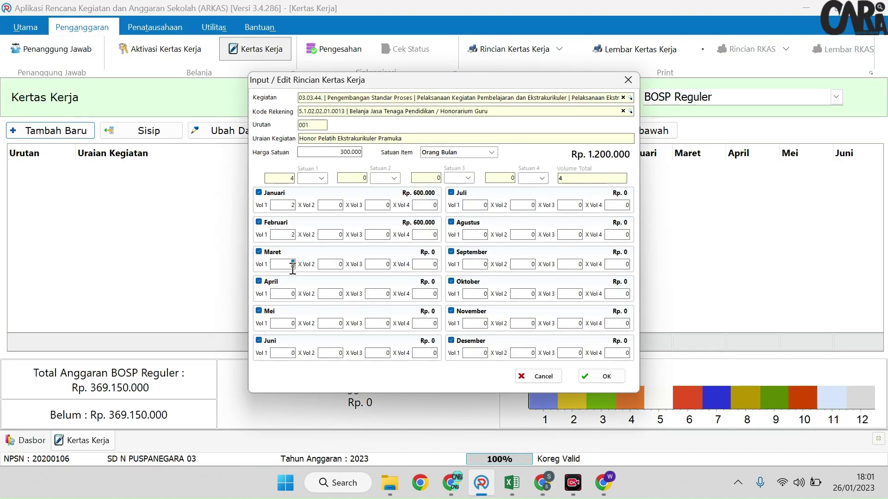
click(290, 293)
text(2)
click(287, 323)
text(2)
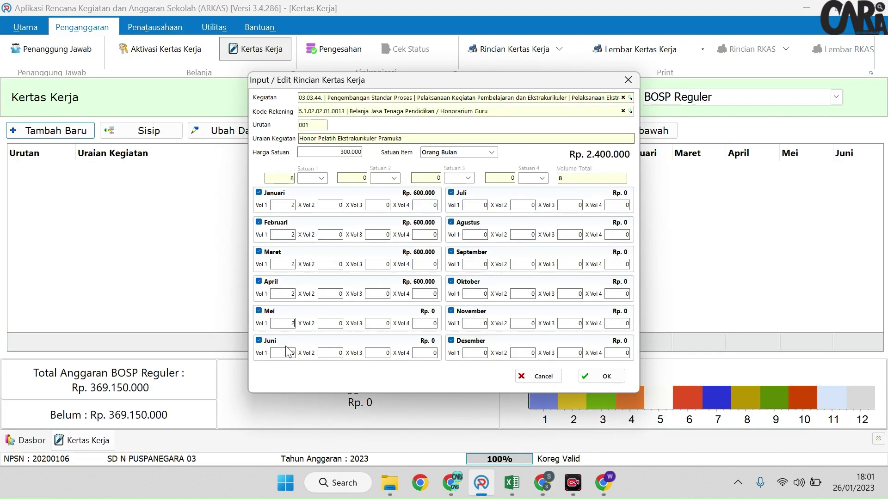
click(289, 353)
text(2)
Step: Set Vol 1 to 2 for each month from Juli through Desember, and save the honorarium entry
click(480, 205)
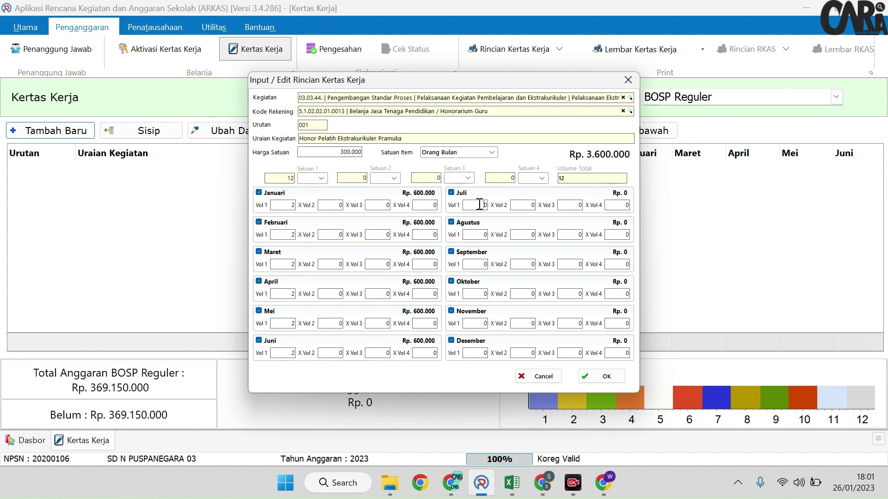
click(476, 235)
text(2)
click(478, 264)
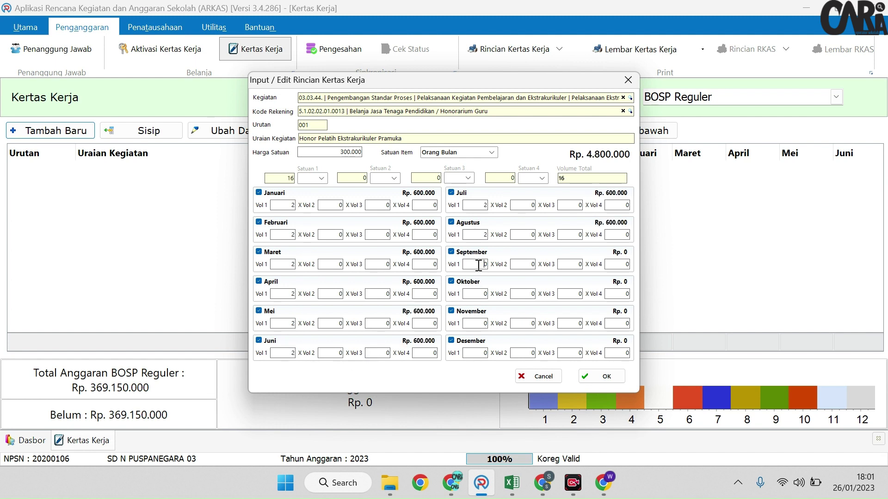
text(2)
click(476, 293)
text(2)
click(479, 325)
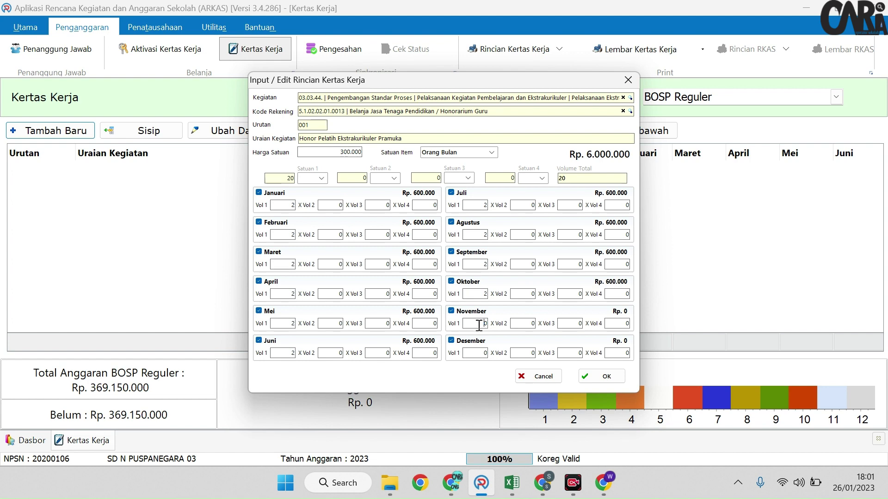
text(2)
click(479, 353)
text(2)
click(585, 376)
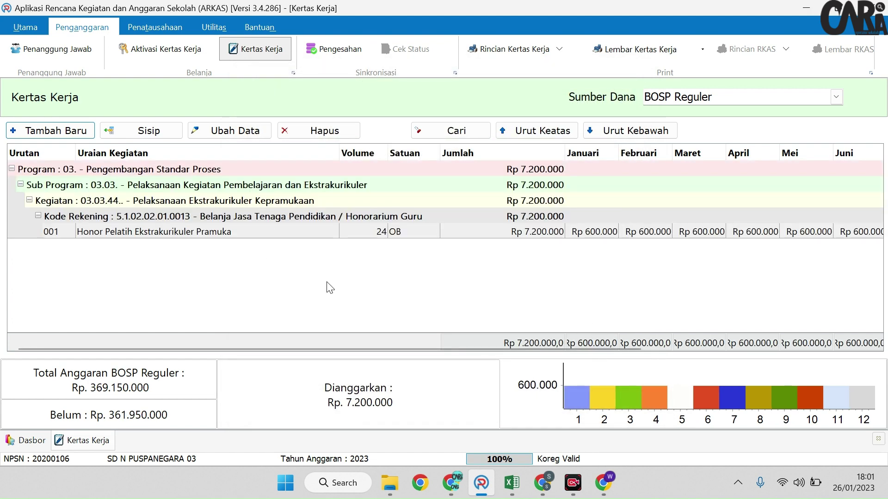
Step: Copy "Pendaftaran Kegiaan Pramuka Pesta Siaga" from cell D44 of the draft, and insert a new ARKAS entry under the Honor Pelatih Ekstrakurikuler Pramuka activity
key(alt+Tab)
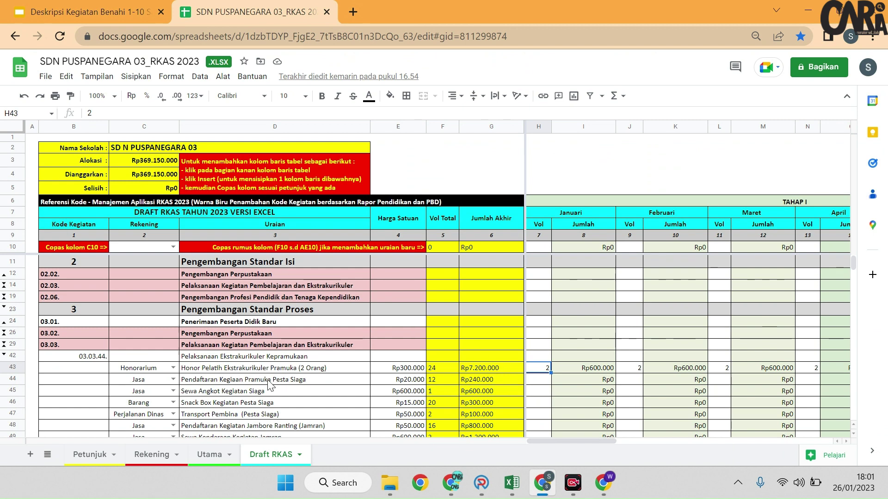
click(314, 382)
scroll(314, 382, down, 1)
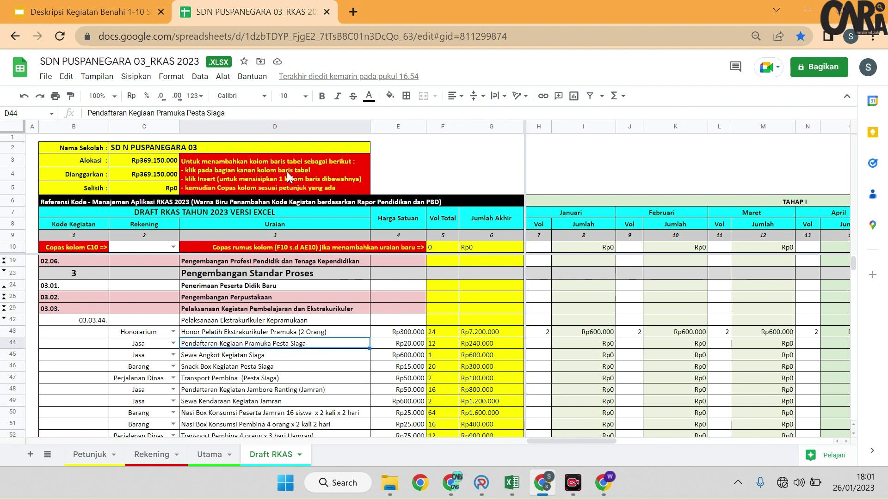
key(alt+Tab)
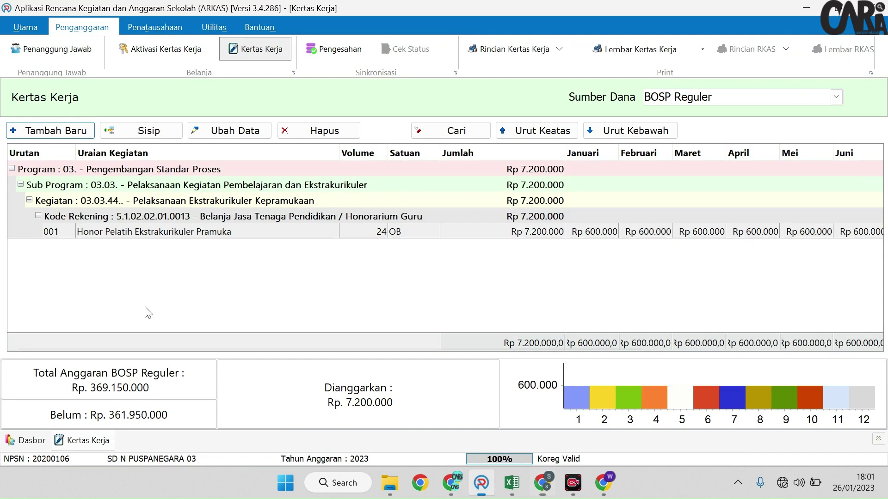
click(155, 234)
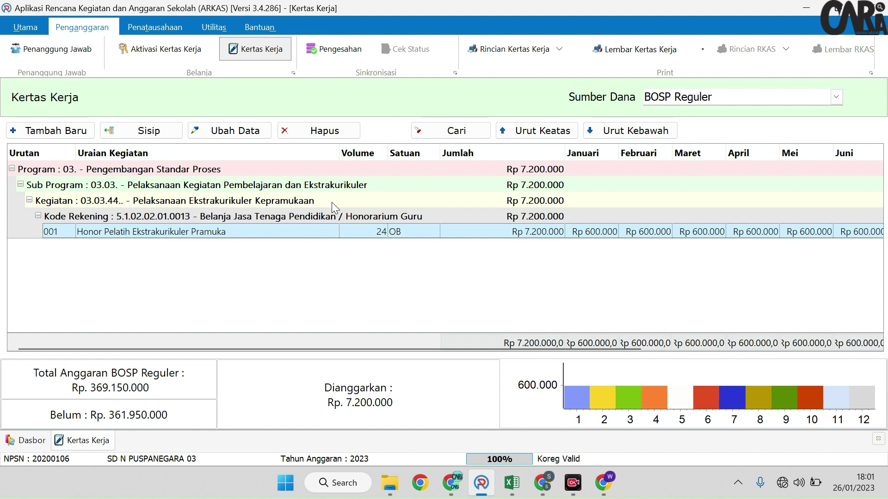
click(150, 131)
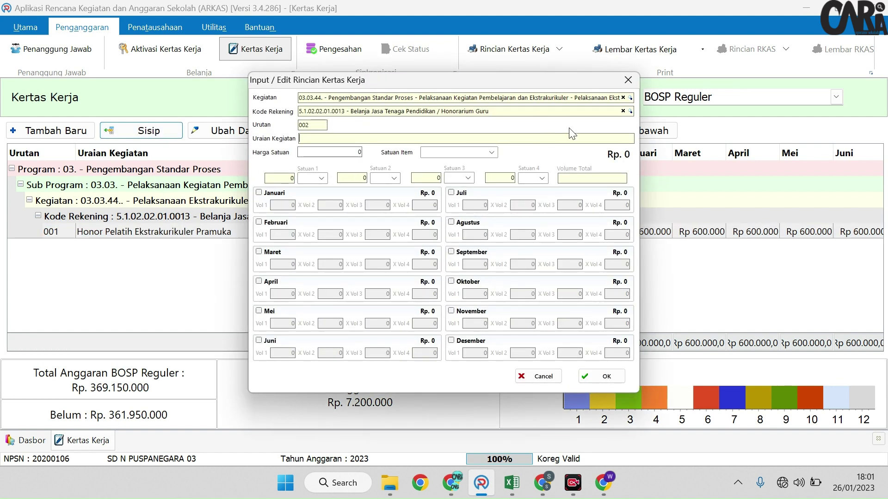
Step: Set the new entry's Kode Rekening to 5.1.02.02.01.0066 Belanja Registrasi/Keanggotaan and its Uraian Kegiatan to "Pendaftaran Kegiaan Pramuka Pesta Siaga"
click(630, 111)
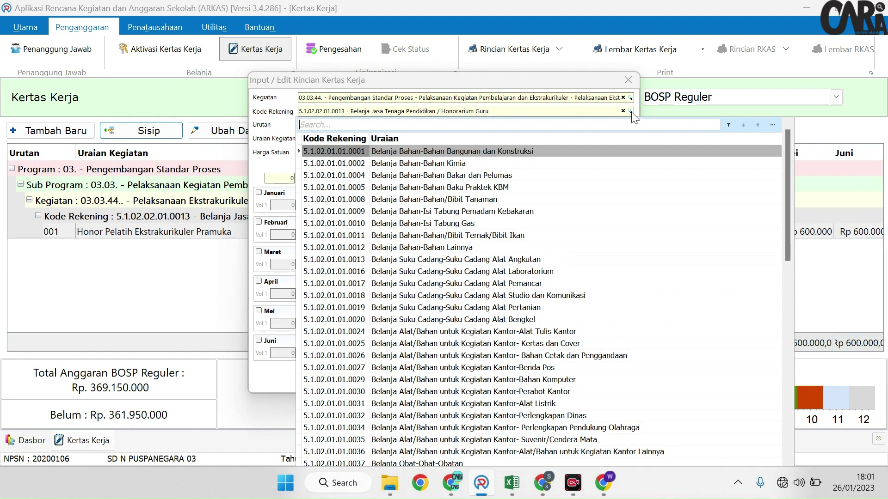
text(regis)
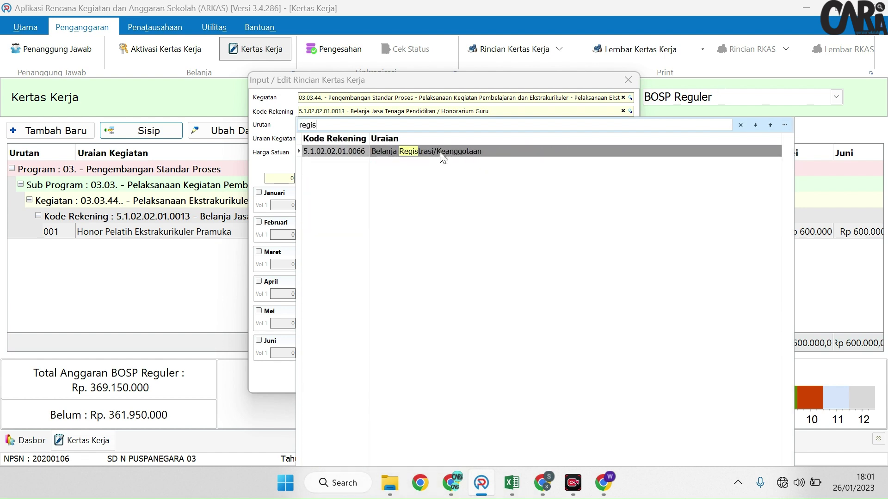
click(441, 153)
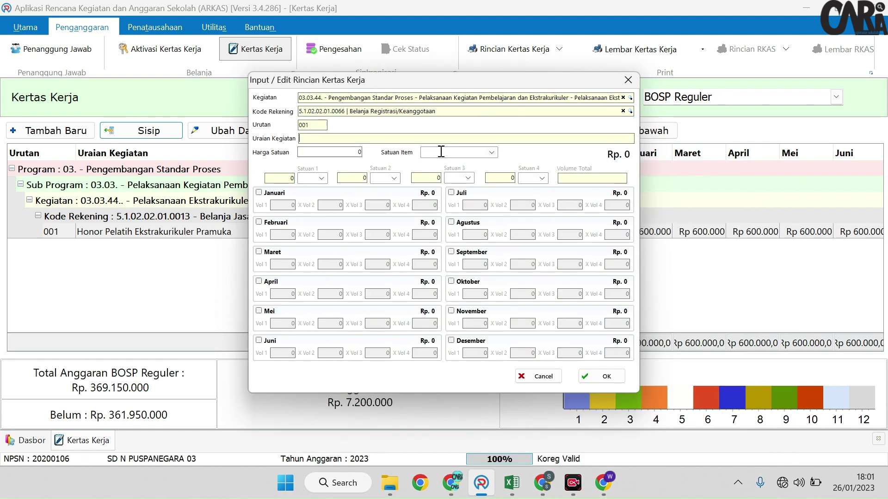
click(409, 138)
text(Pendaftaran Kegiaan Pramuka Pesta Siaga)
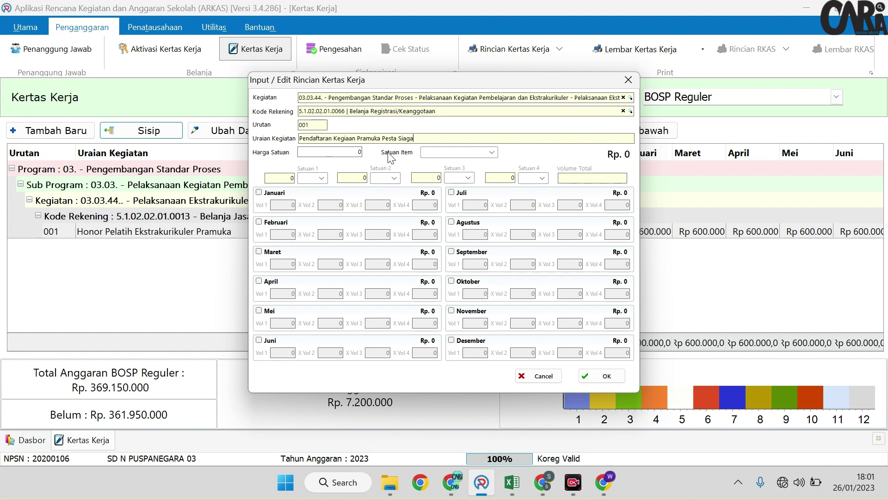
Step: Check the Pesta Siaga registration's unit price in cell E44 of the Draft RKAS sheet, and return to the ARKAS entry
key(alt+Tab)
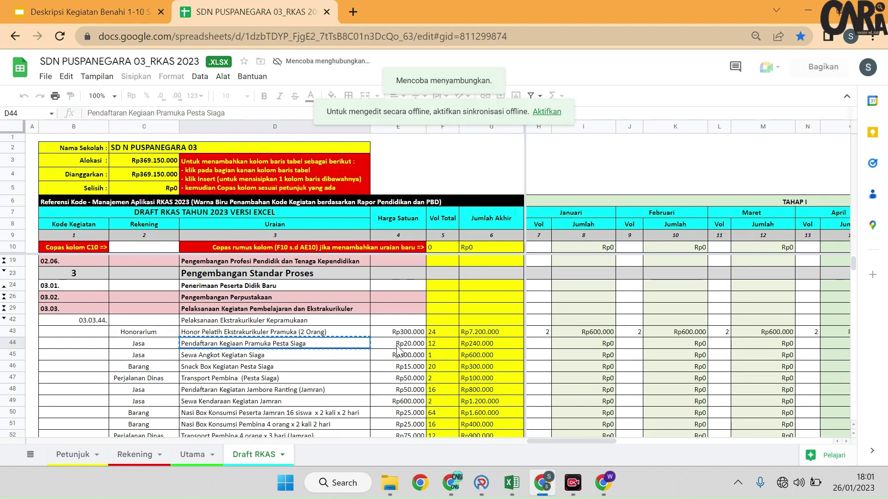
click(396, 345)
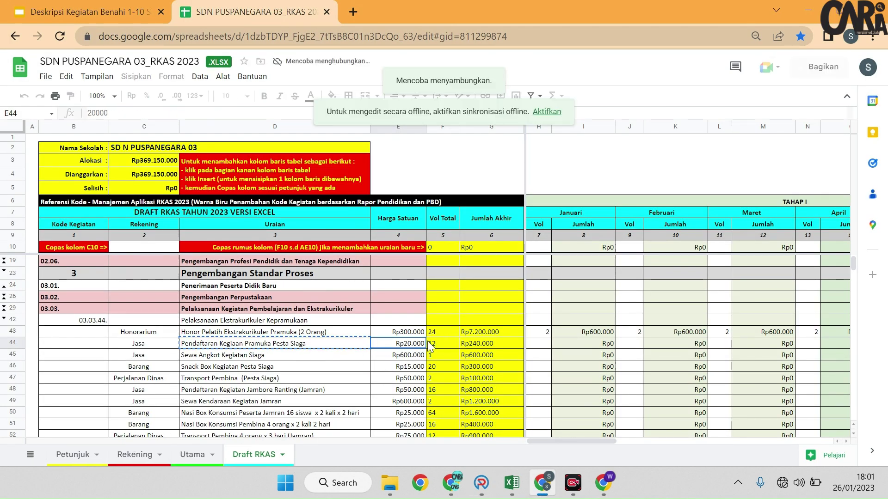
key(alt+Tab)
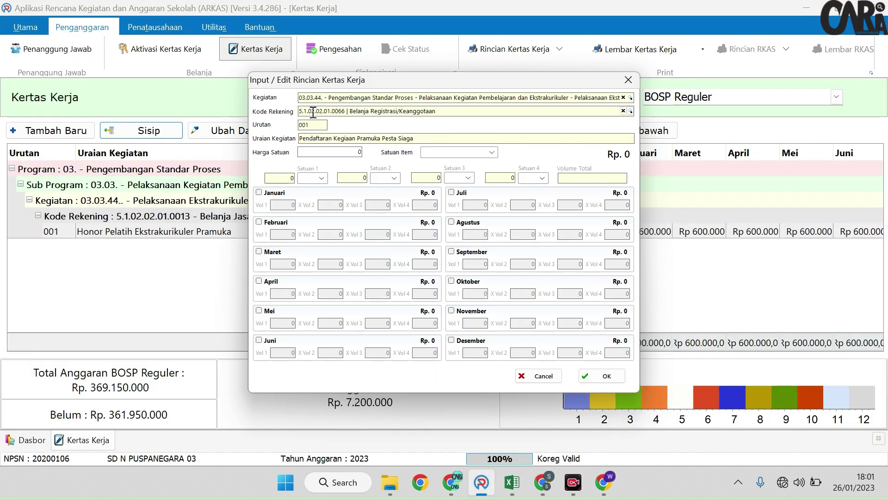
Step: Review the spending categories and their account codes on the spreadsheet's Utama sheet, and return to the Draft RKAS sheet
key(alt+Tab)
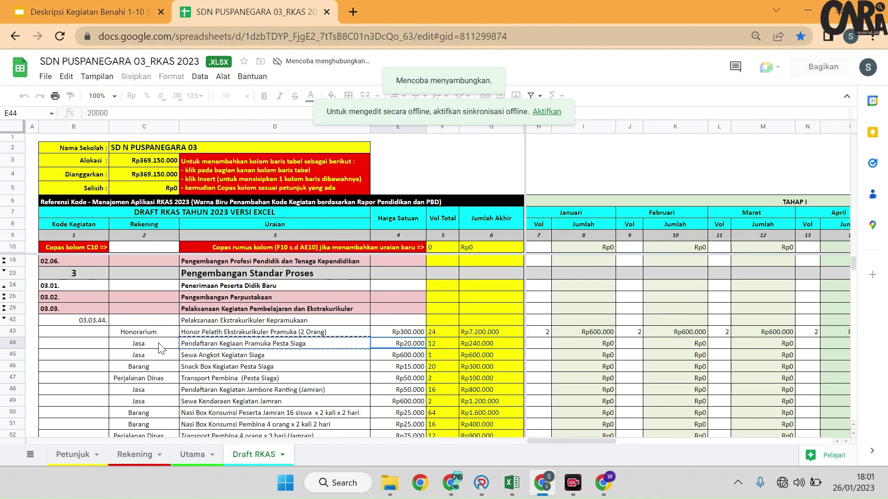
click(206, 462)
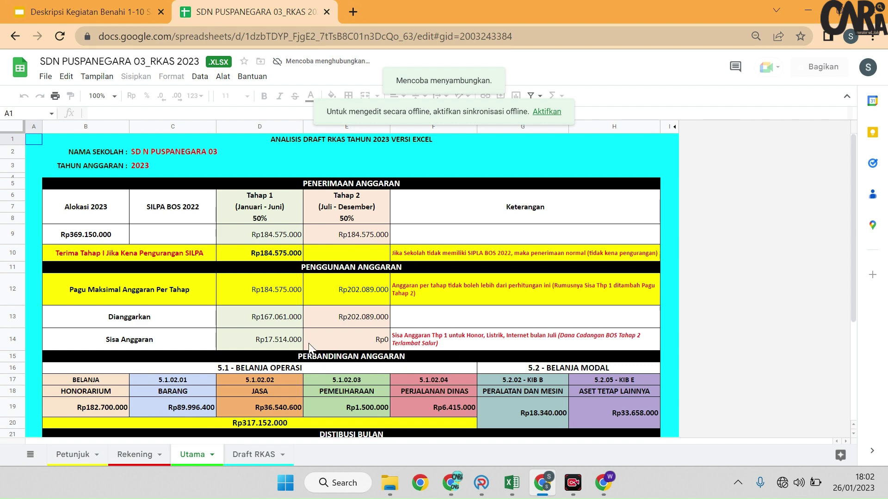
click(255, 455)
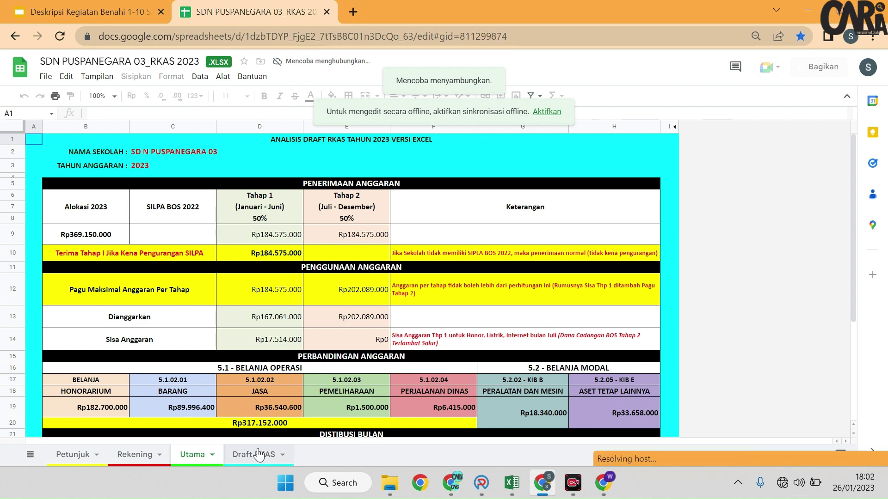
Step: Set the ARKAS registration entry's Harga Satuan to 20000 and its Satuan Item to Orang
key(alt+Tab)
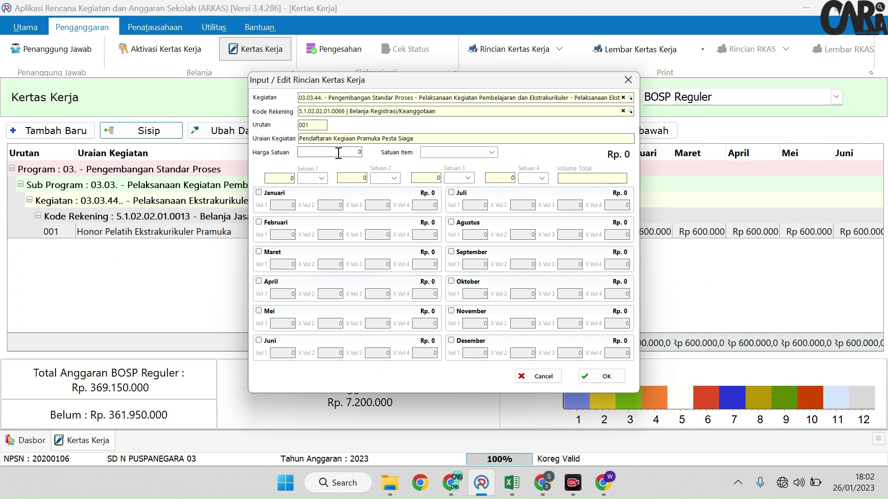
text(0000)
click(490, 152)
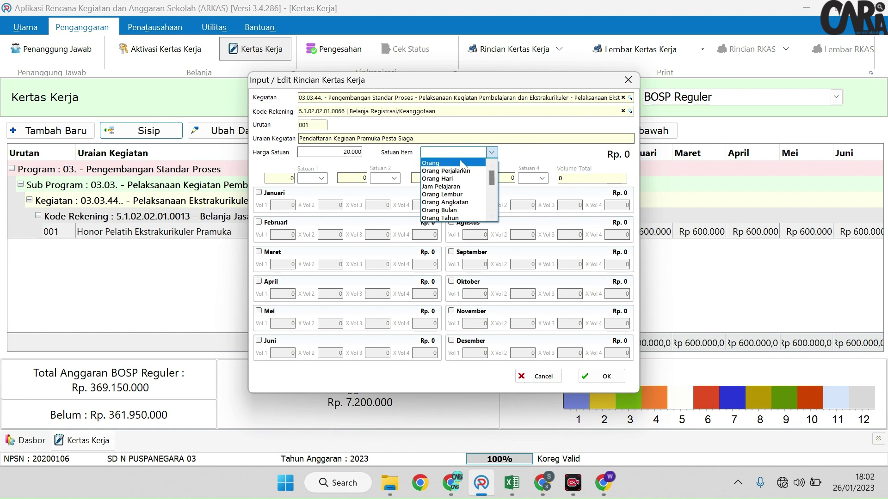
click(430, 163)
Step: Find the registration's scheduled month in row 44 of the draft, enable September with Vol 1 set to 12 in ARKAS, and save the entry
key(alt+Tab)
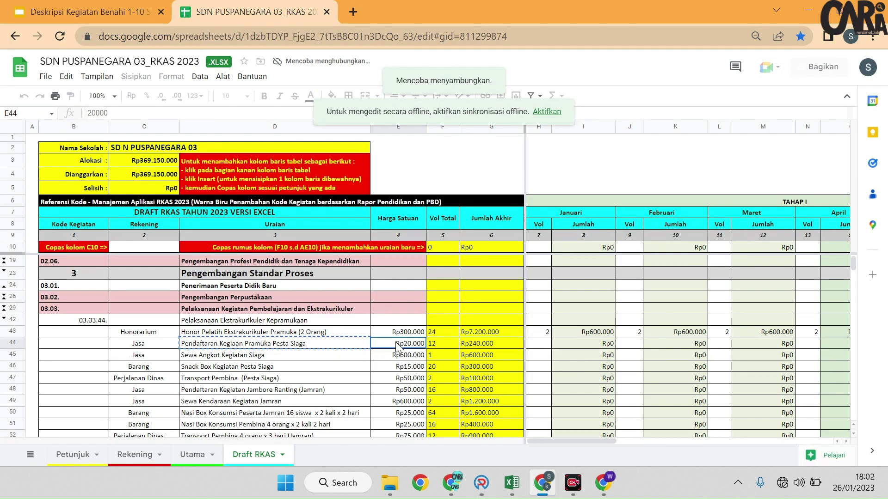
drag(615, 441, 723, 427)
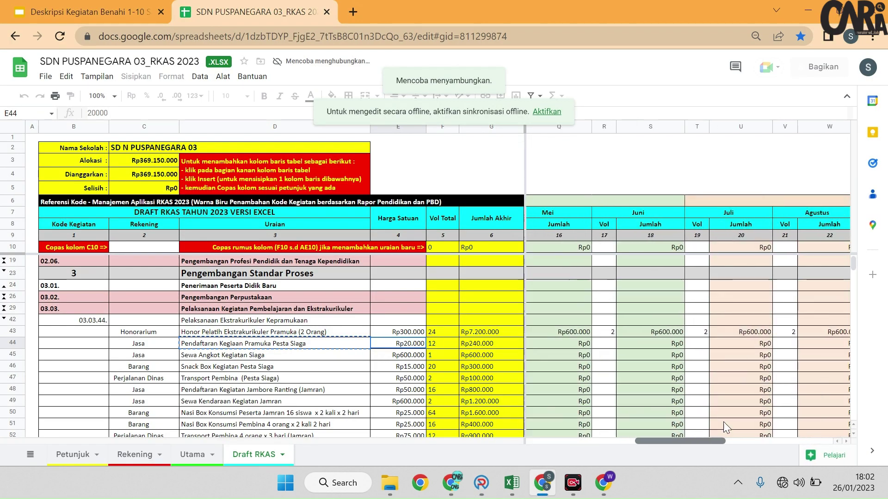
scroll(723, 428, right, 4)
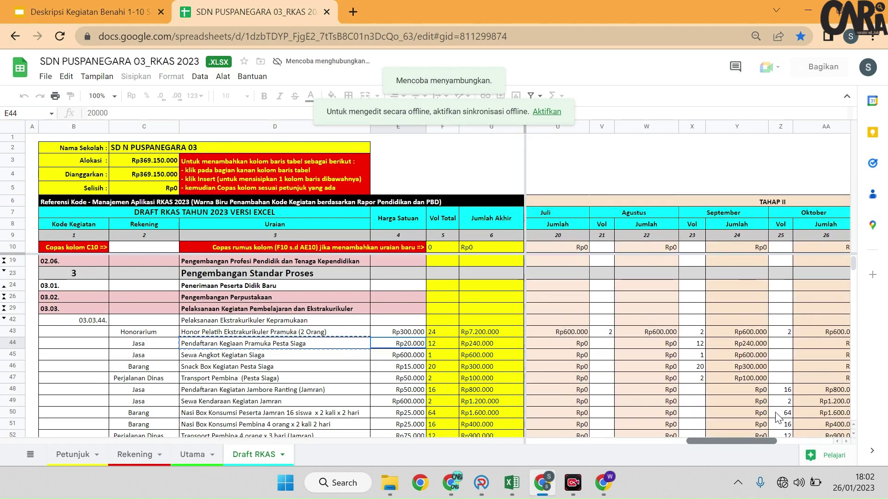
click(698, 345)
key(alt+Tab)
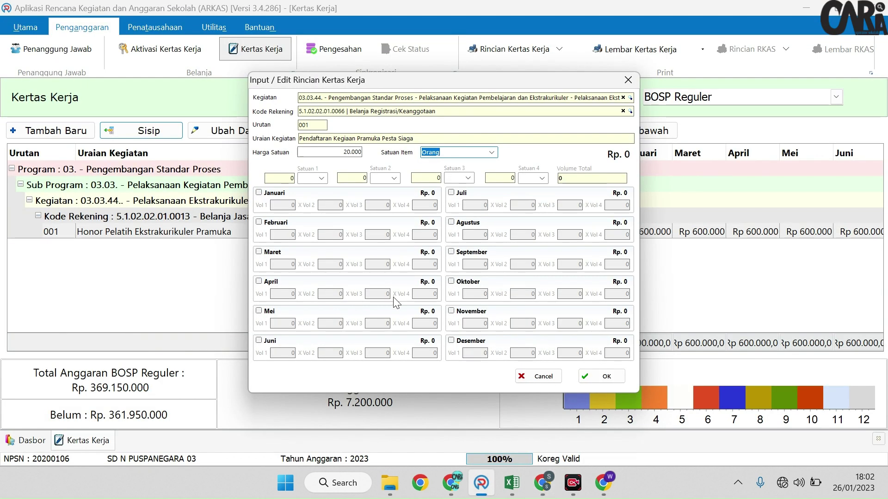
click(452, 252)
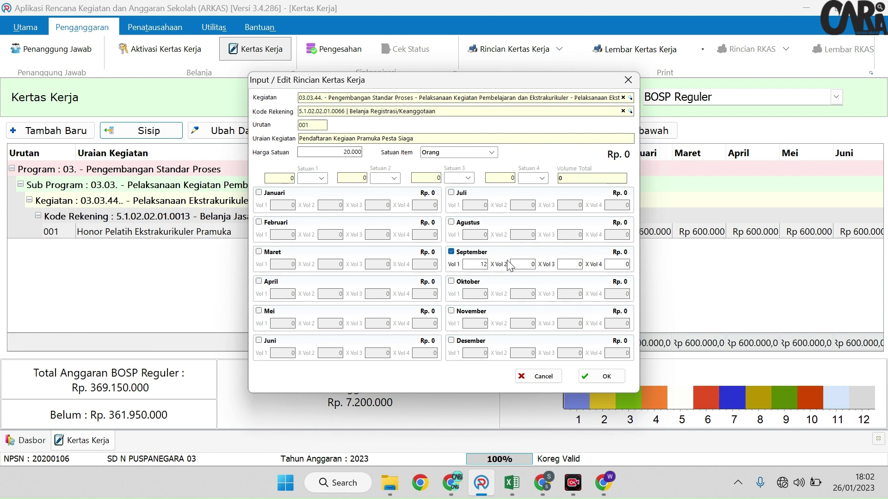
click(601, 375)
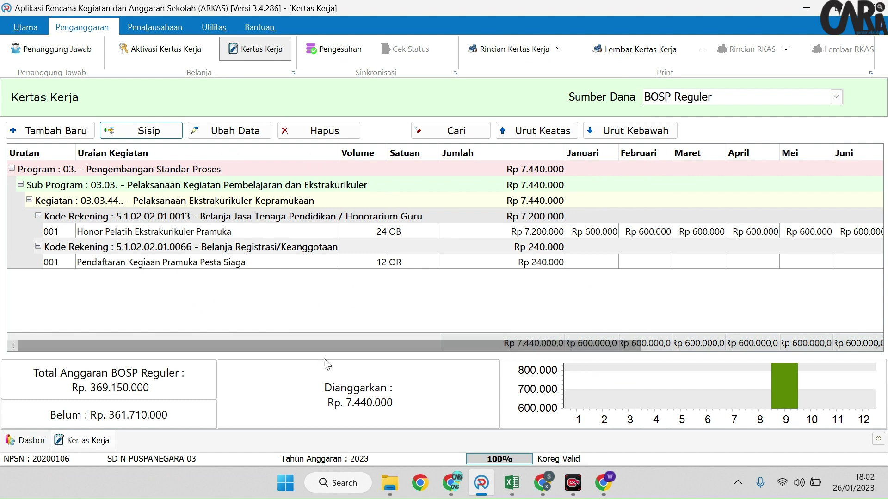
Step: Review the Rekening categories of the office equipment and printer items in the Google Sheets Draft RKAS sheet, and widen the Rekening column slightly
key(alt+Tab)
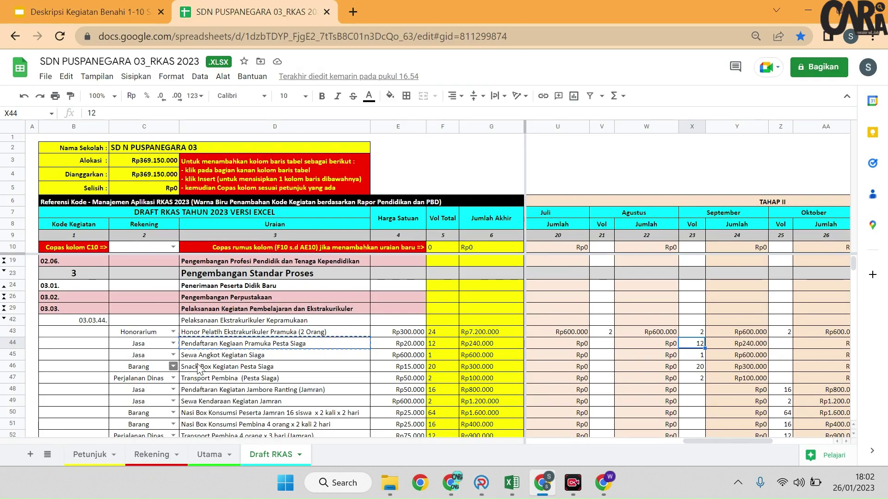
scroll(216, 385, down, 1)
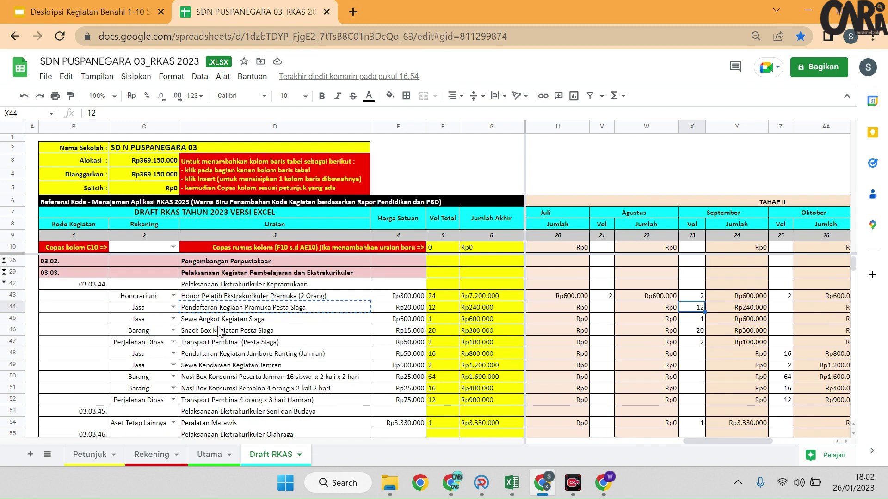
scroll(240, 337, down, 15)
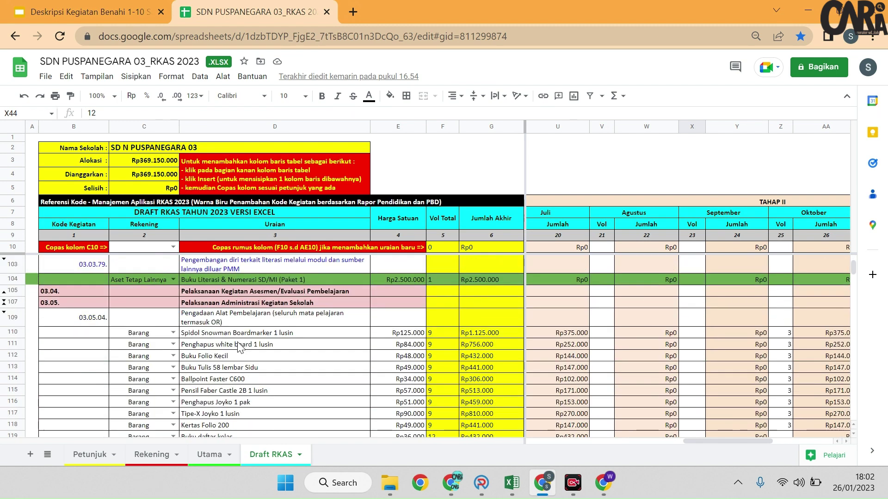
scroll(234, 361, down, 15)
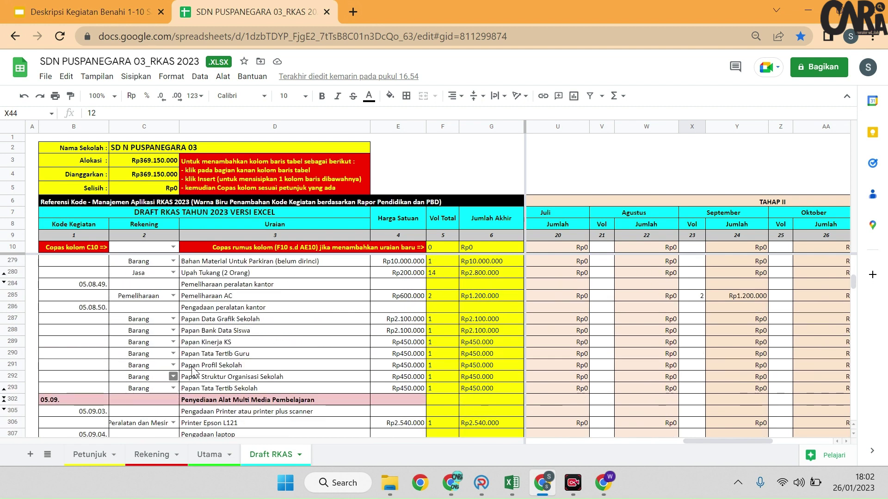
click(137, 323)
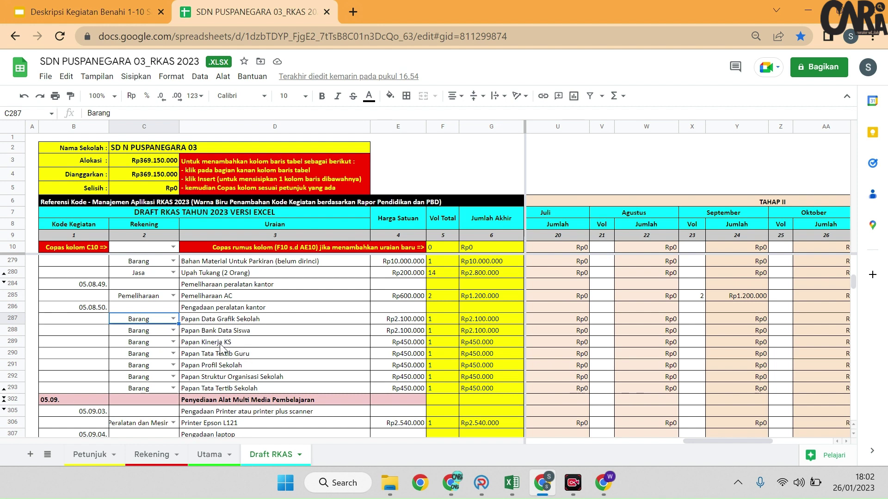
click(89, 324)
scroll(146, 370, down, 1)
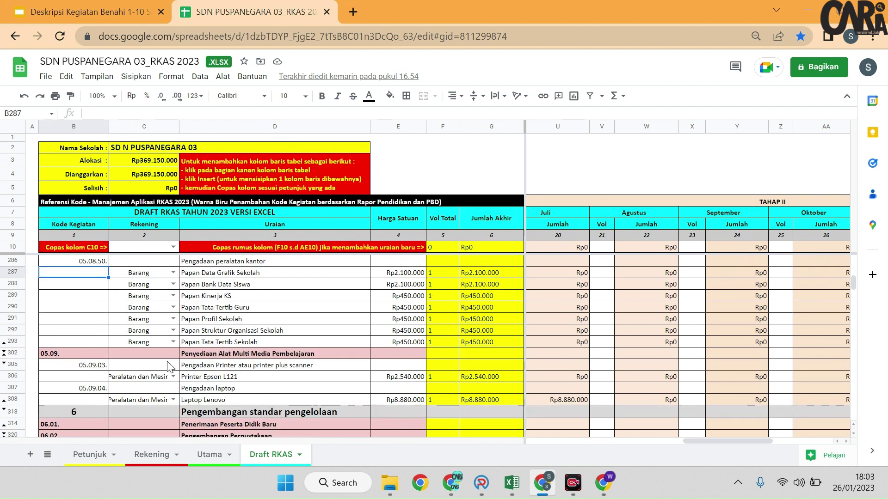
click(153, 380)
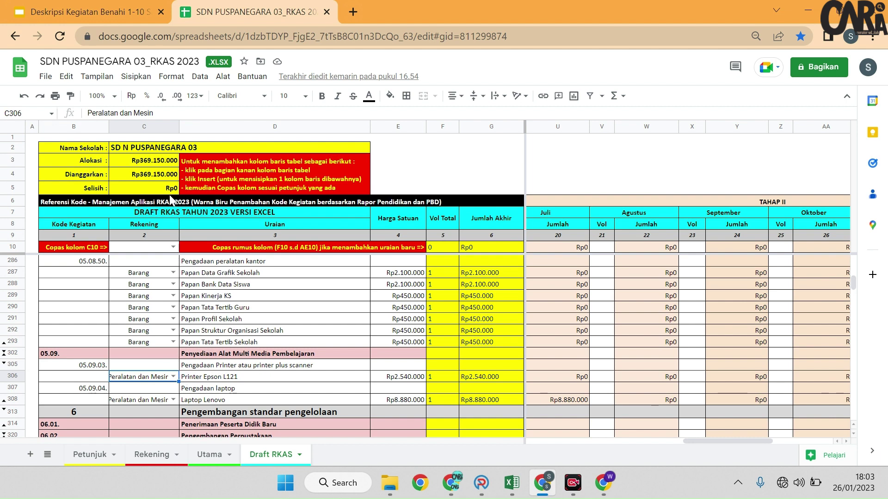
drag(177, 126, 188, 126)
Step: Check the spending categories' account codes in C17:H17 of the Utama sheet, and return to the ARKAS Kertas Kerja
click(213, 455)
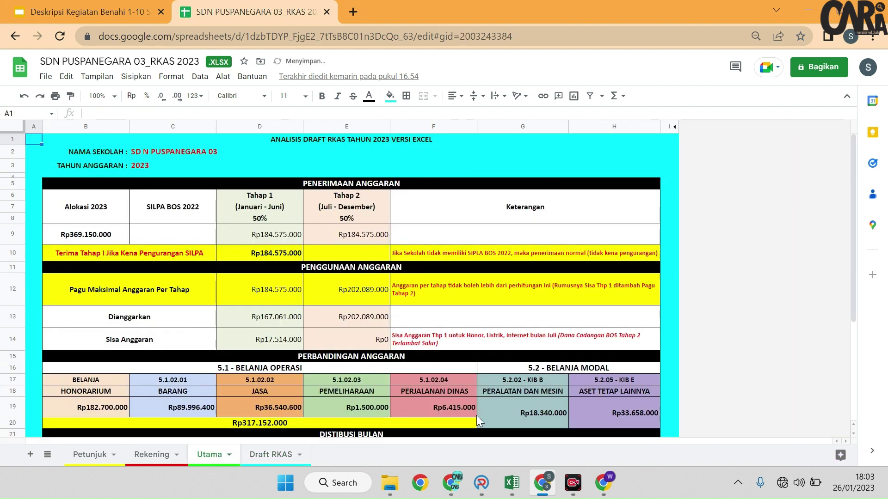
mouse_move(166, 382)
mouse_down()
mouse_move(617, 383)
mouse_move(169, 376)
mouse_up()
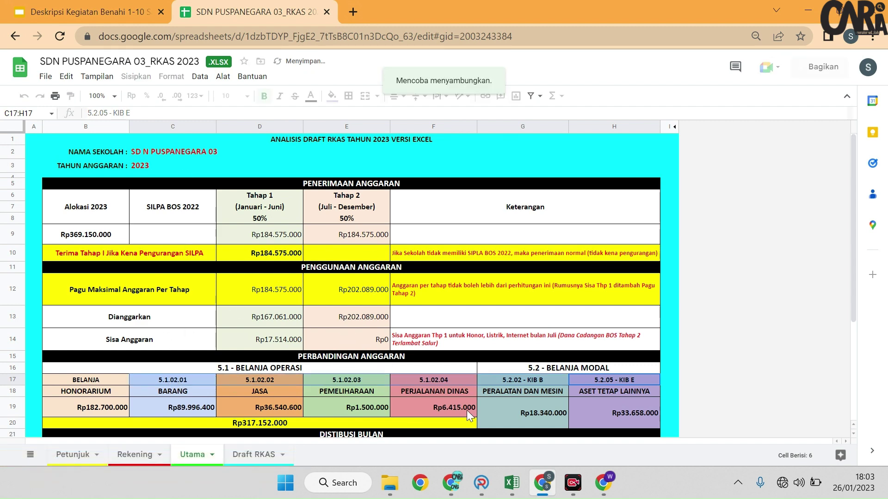
click(481, 483)
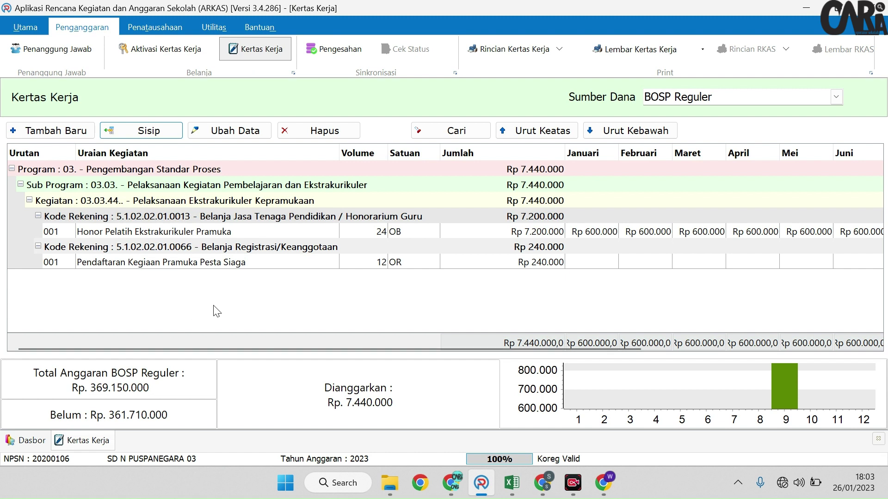